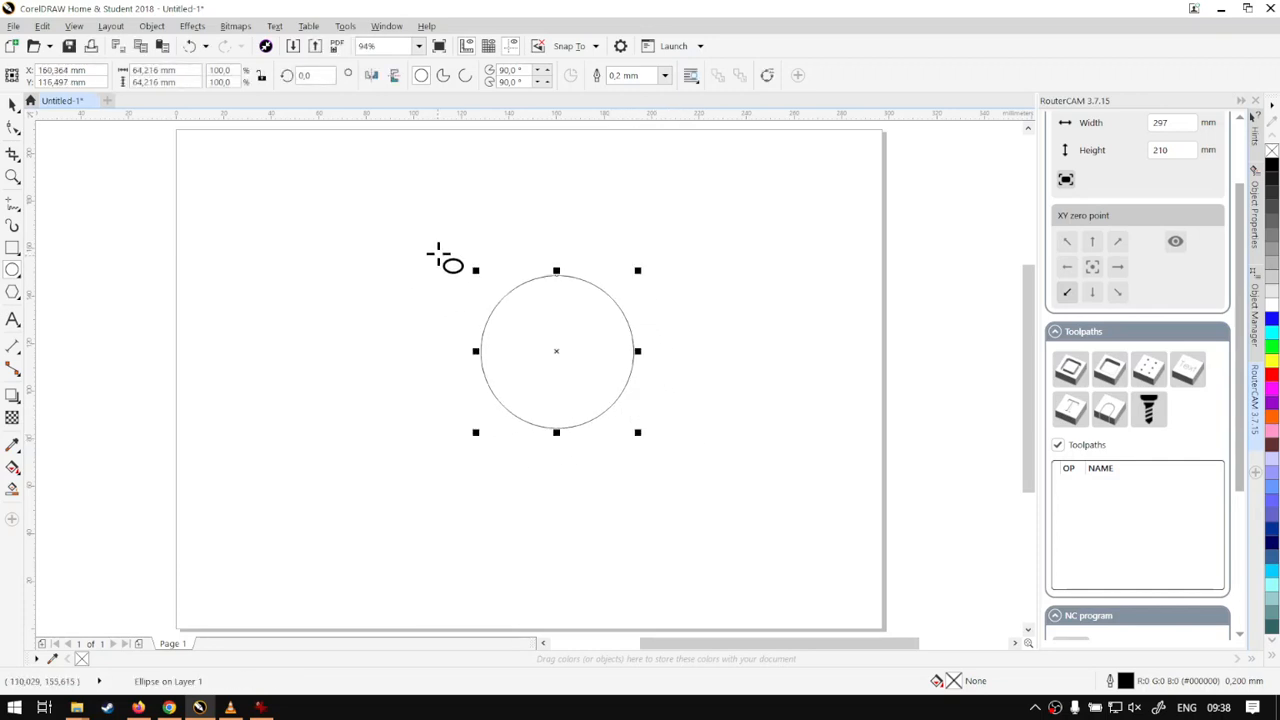
Step: Draw a second circle about 97 mm in diameter around the existing circle and centre it by eye on the smaller one
left_click_drag(438, 242, 669, 450)
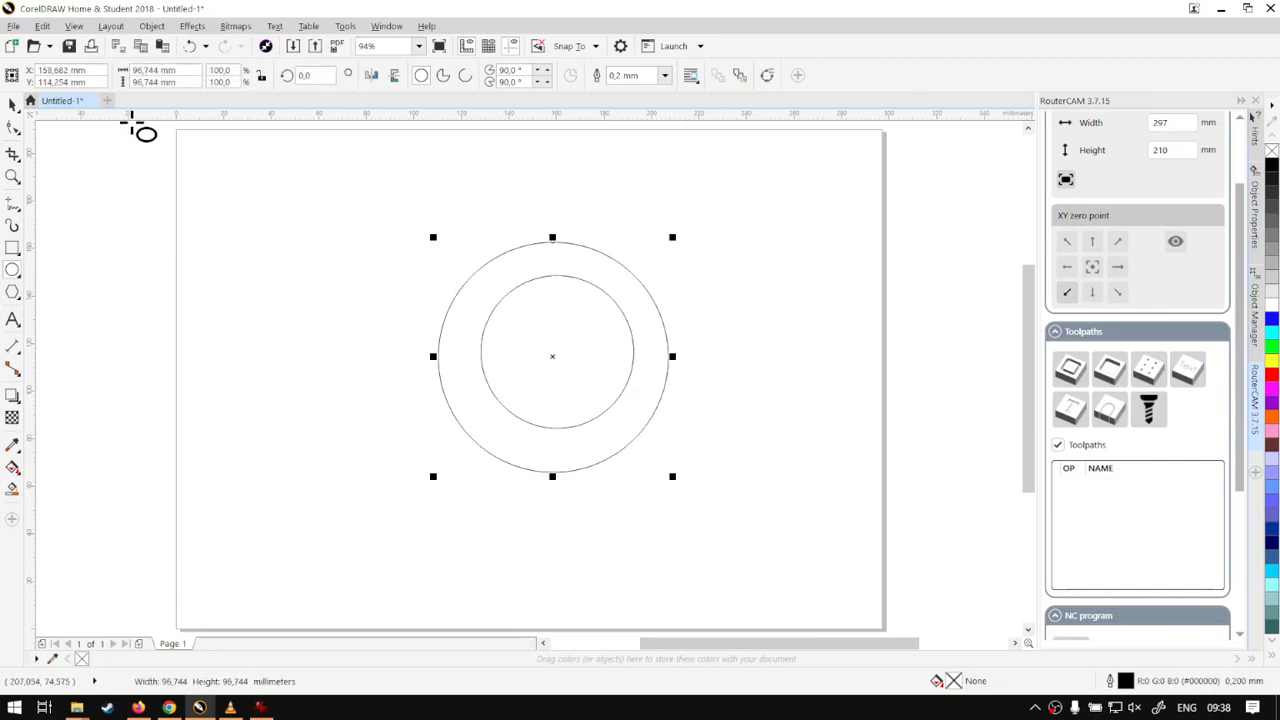
left_click(12, 104)
left_click_drag(663, 391, 663, 385)
left_click(663, 387)
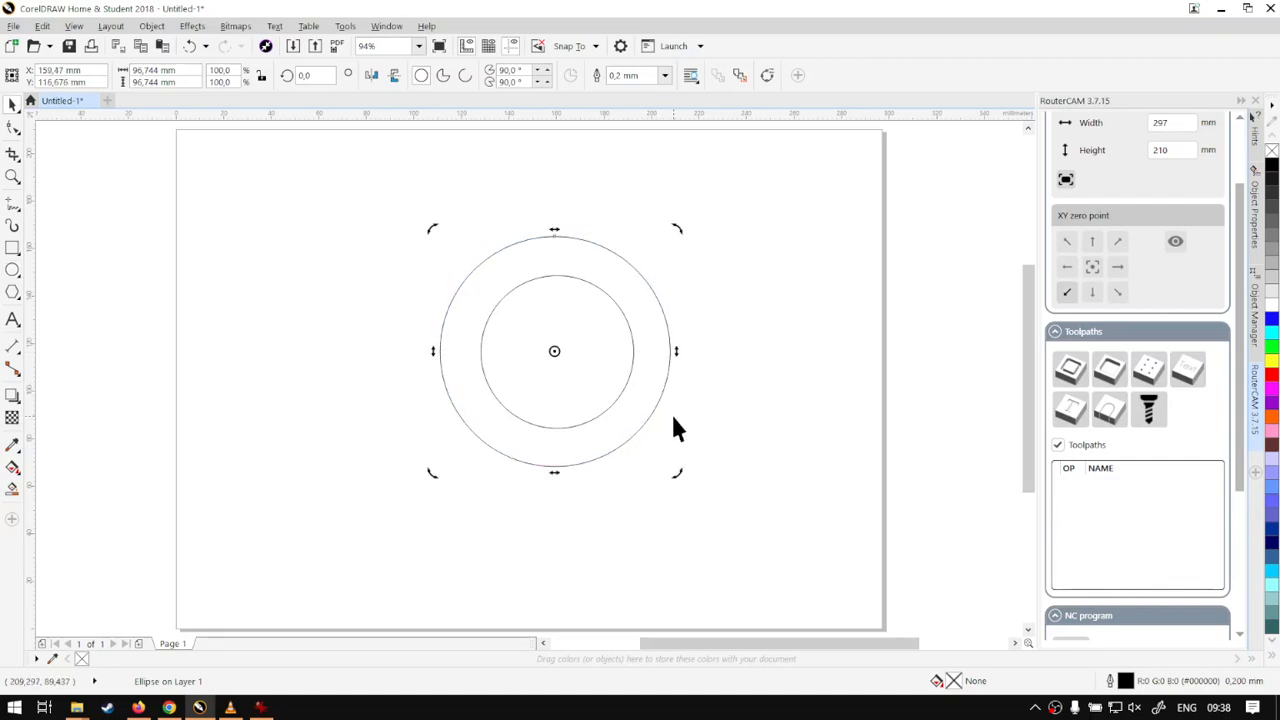
left_click(594, 539)
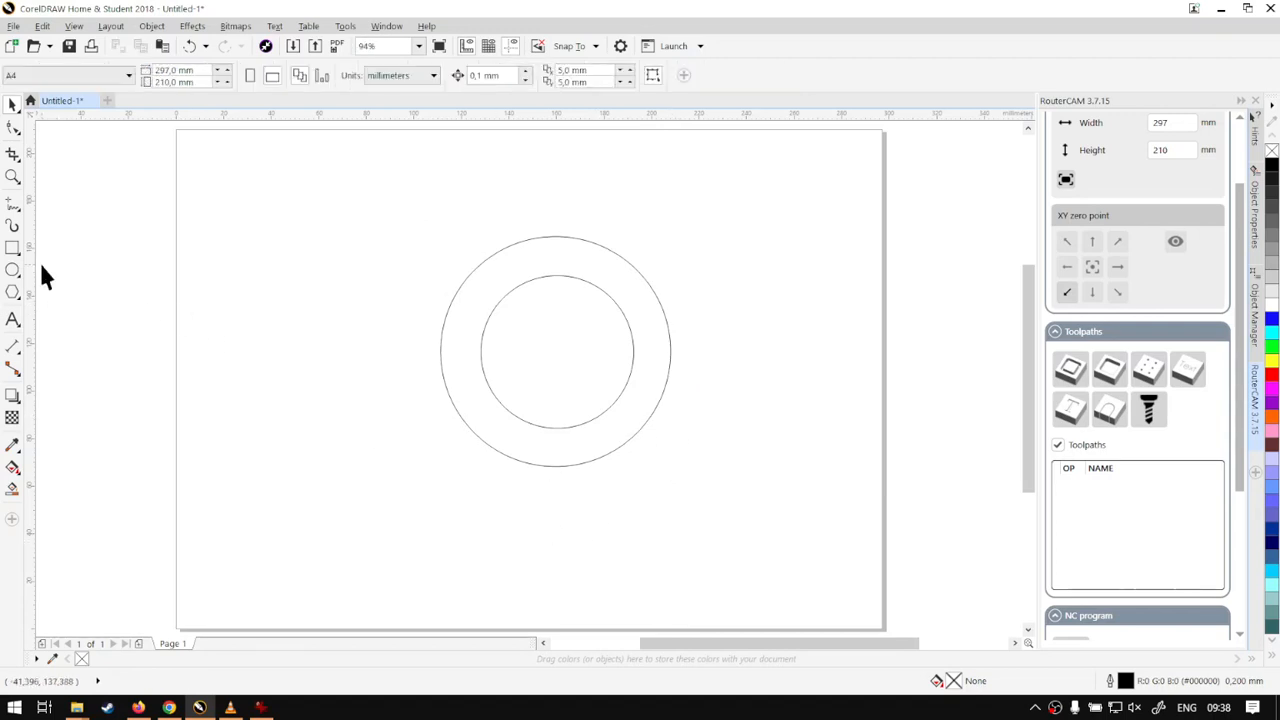
Step: Draw a rectangle about 120 by 117 mm around both circles and shift all three shapes about 2 mm left
left_click(12, 248)
left_click_drag(414, 212, 699, 490)
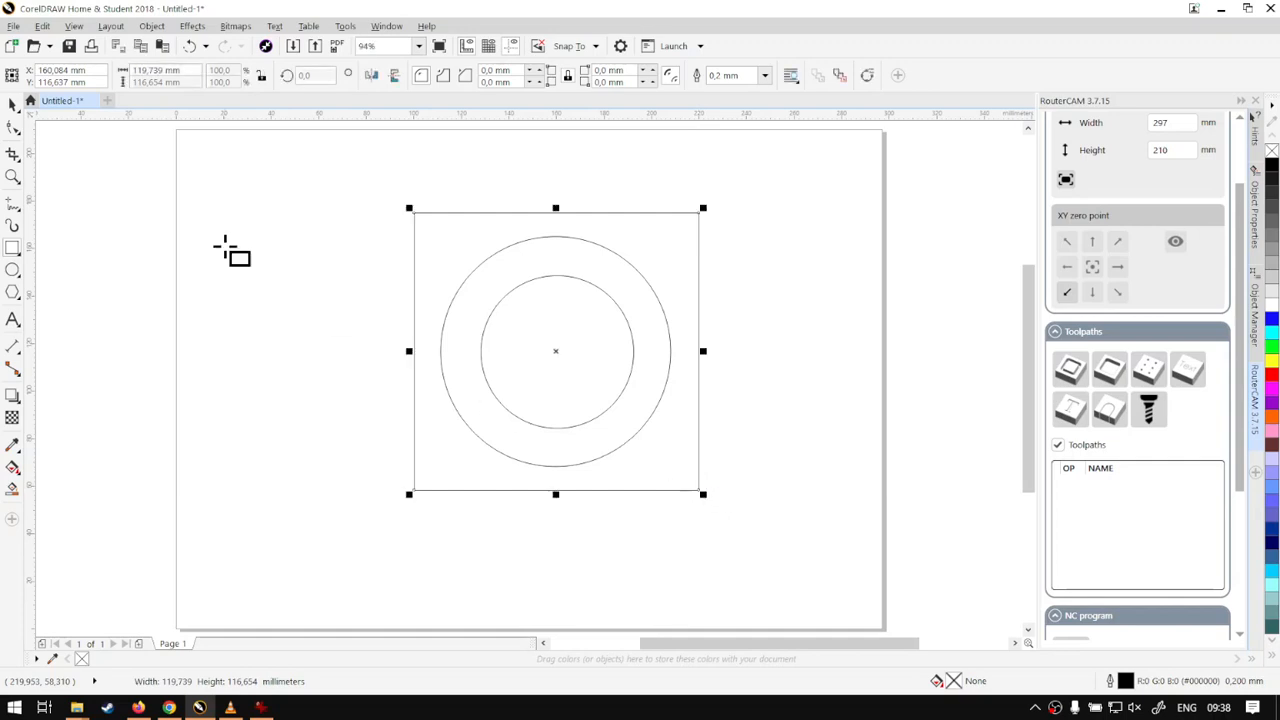
left_click(13, 103)
left_click_drag(786, 537, 263, 131)
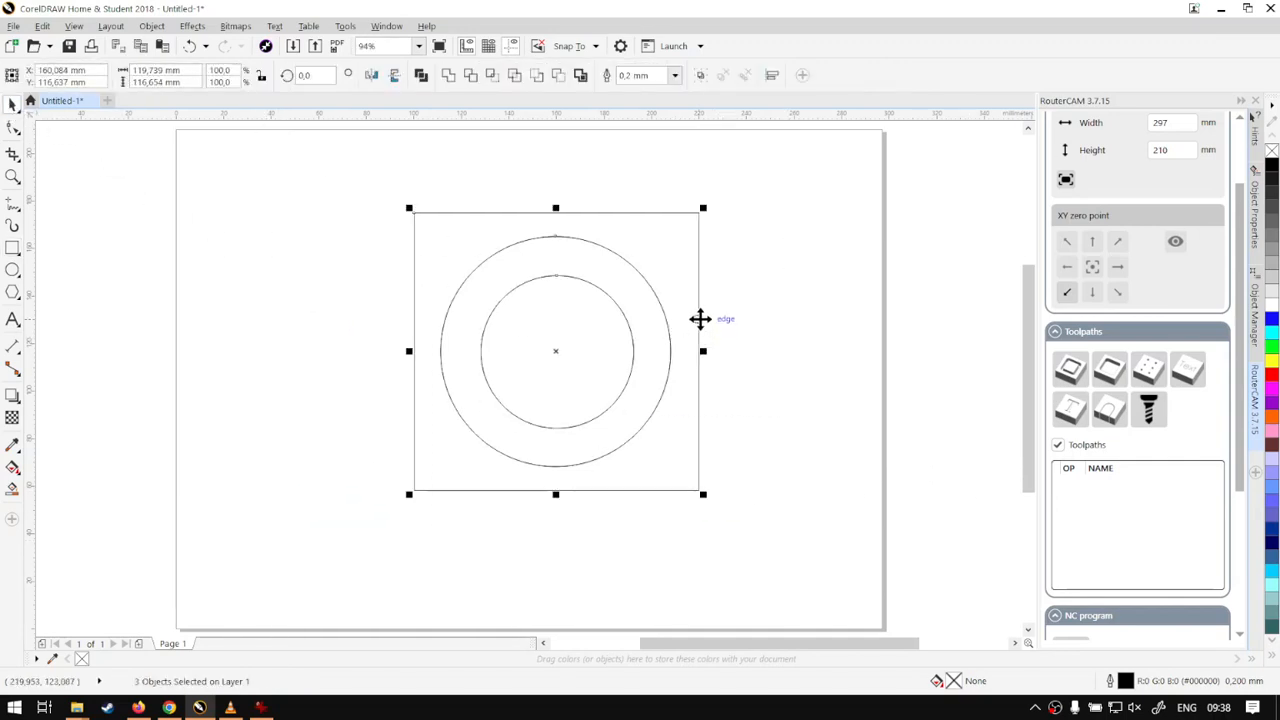
left_click_drag(700, 319, 694, 317)
left_click(976, 348)
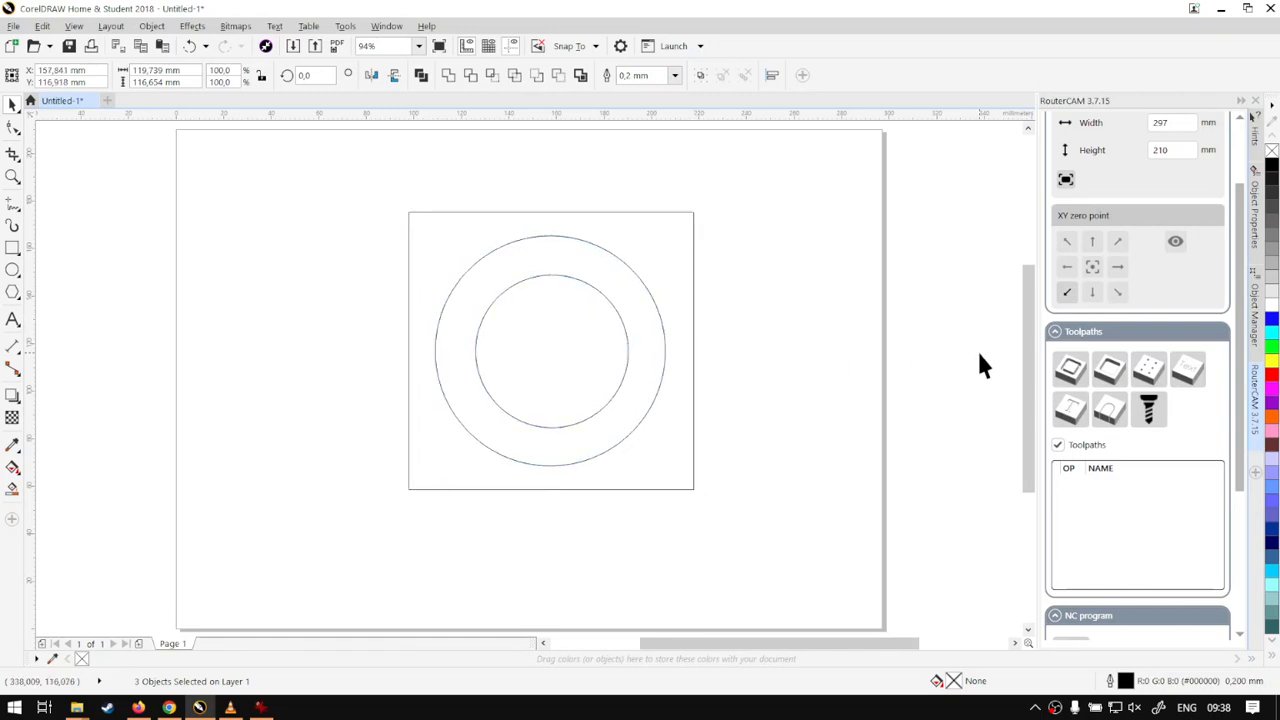
Step: Set the inner circle's outline colour to red
left_click(626, 351)
right_click(626, 351)
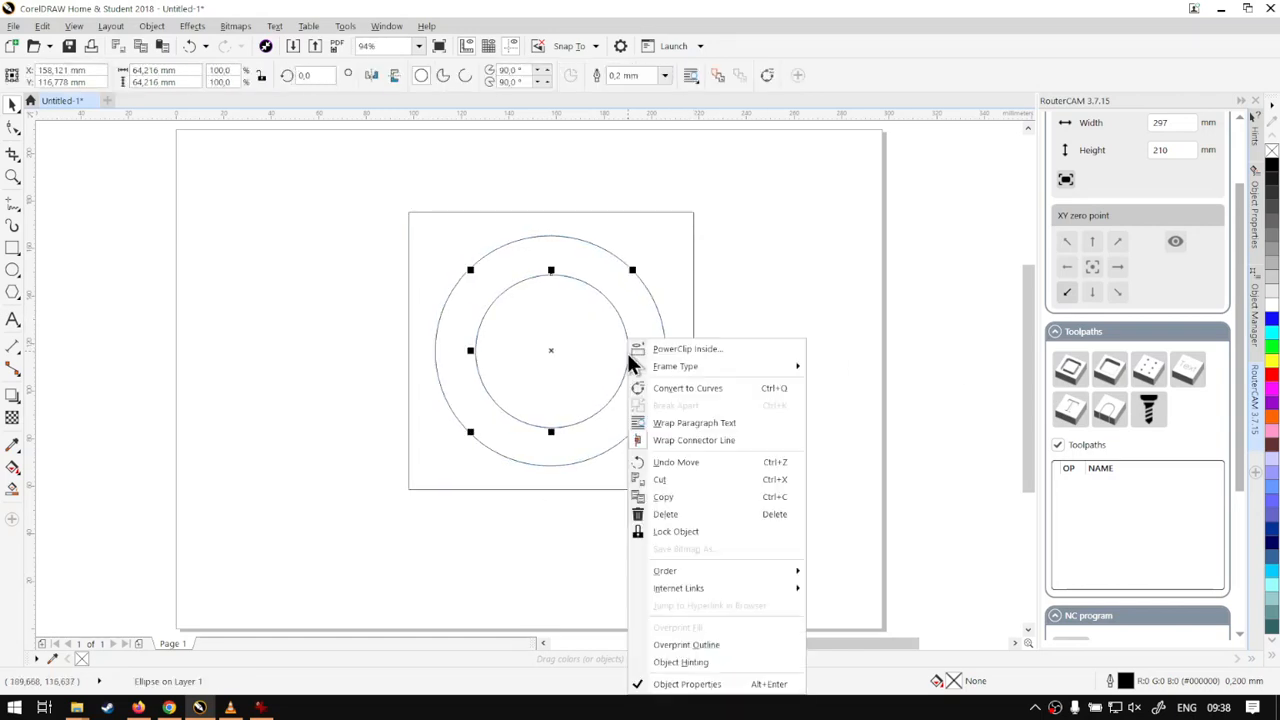
left_click(624, 330)
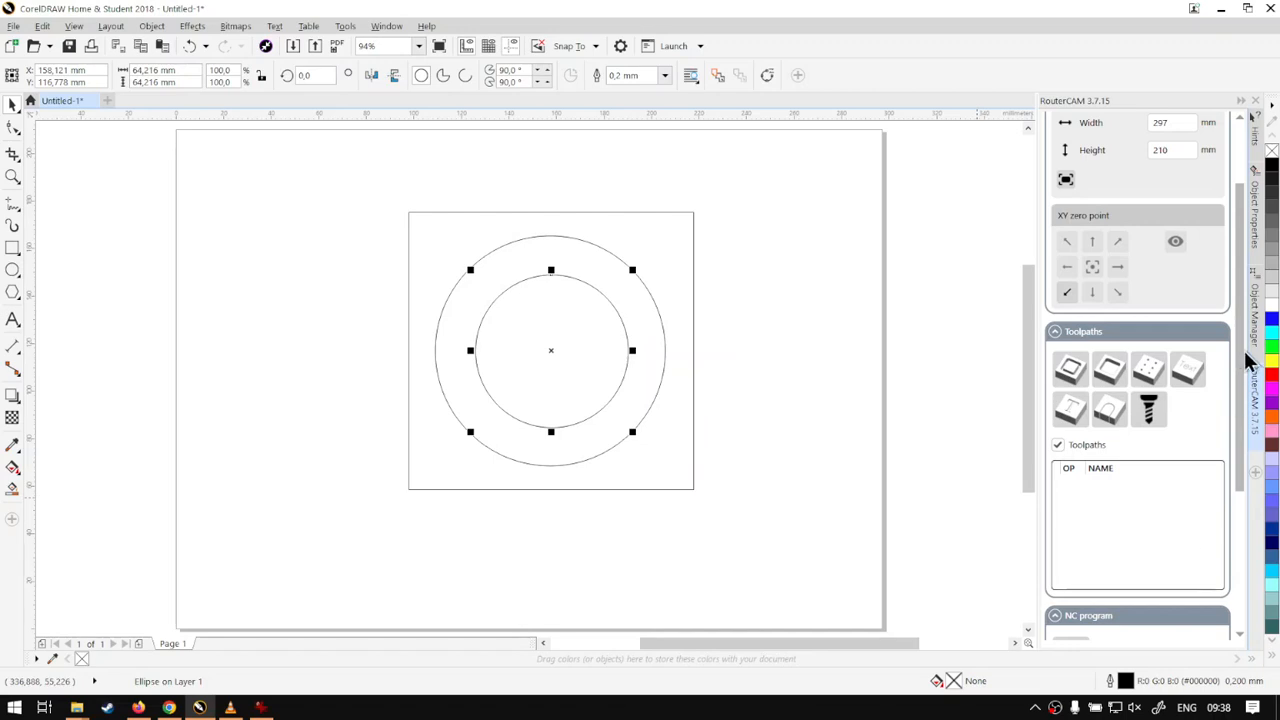
right_click(1273, 378)
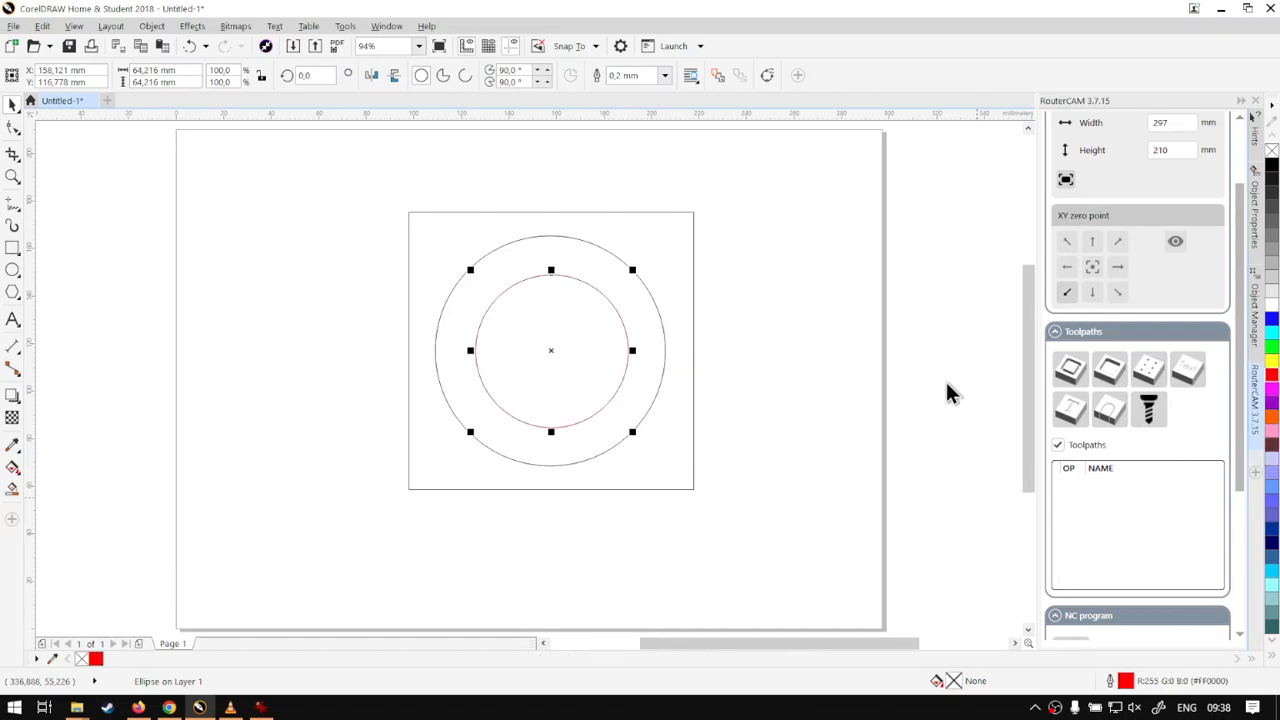
Step: Set the outer circle's outline colour to blue and the rectangle's outline colour to cyan
left_click(663, 365)
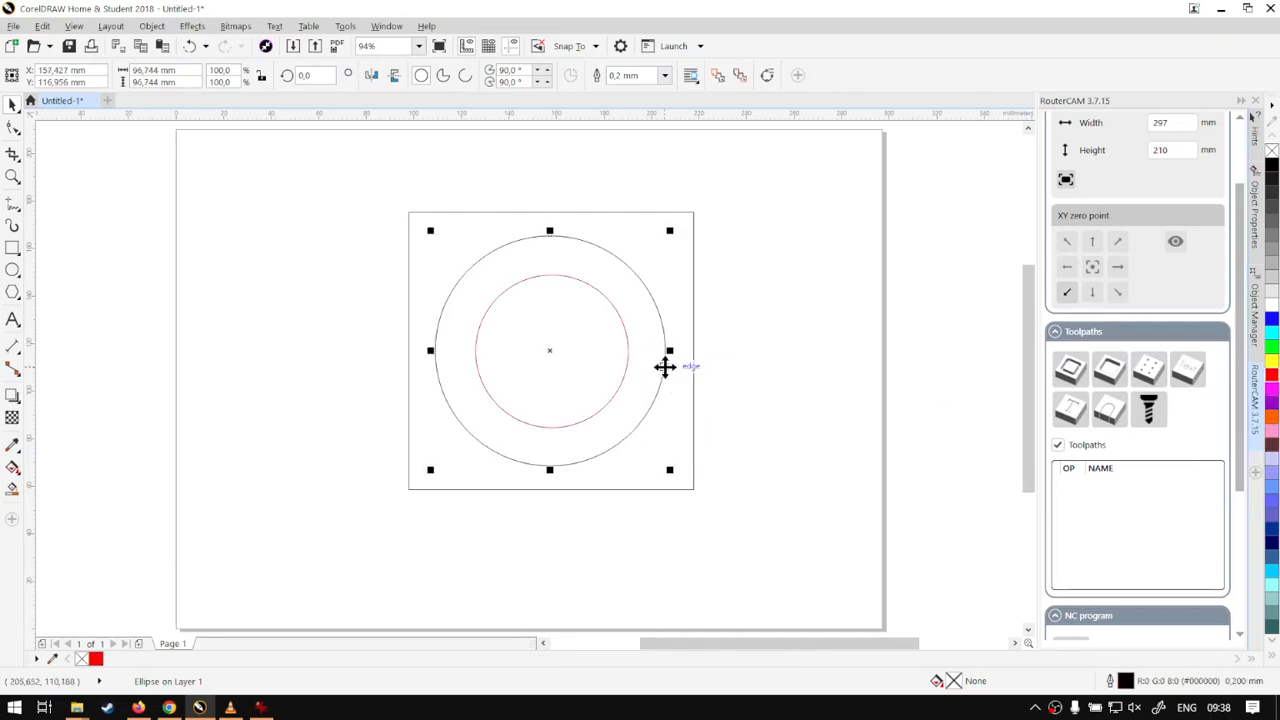
right_click(1272, 318)
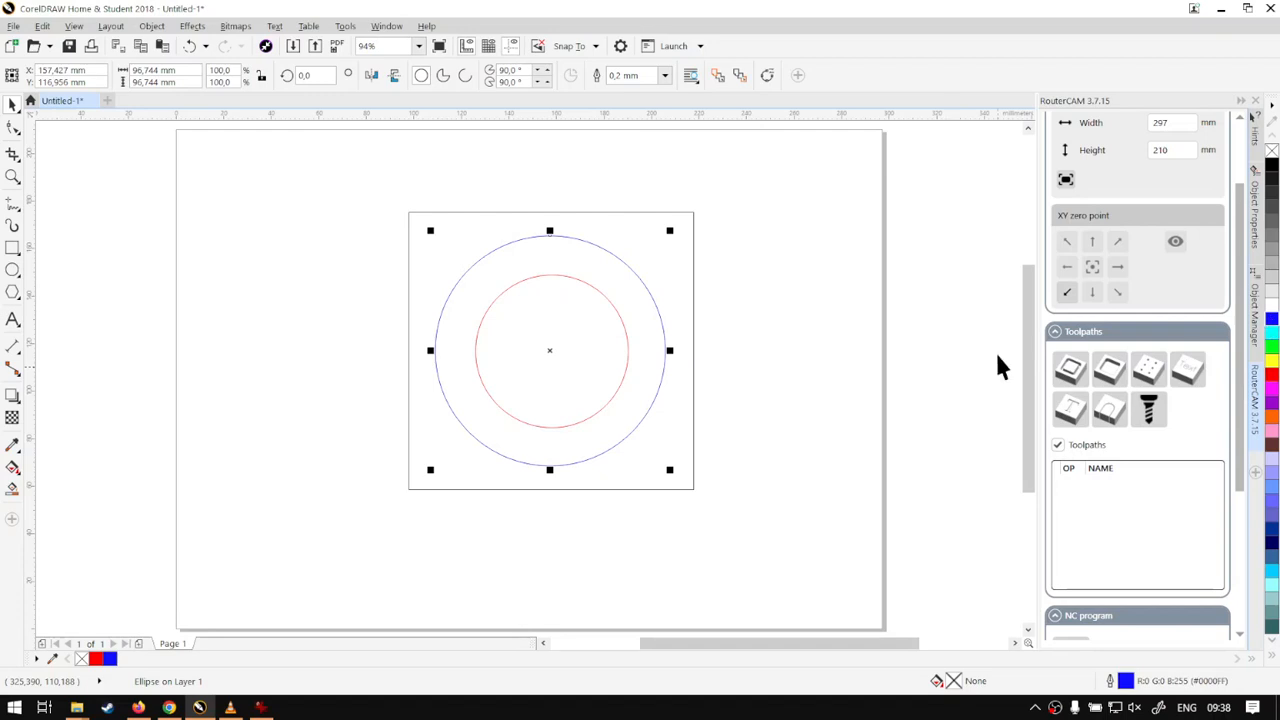
left_click(692, 421)
right_click(1274, 344)
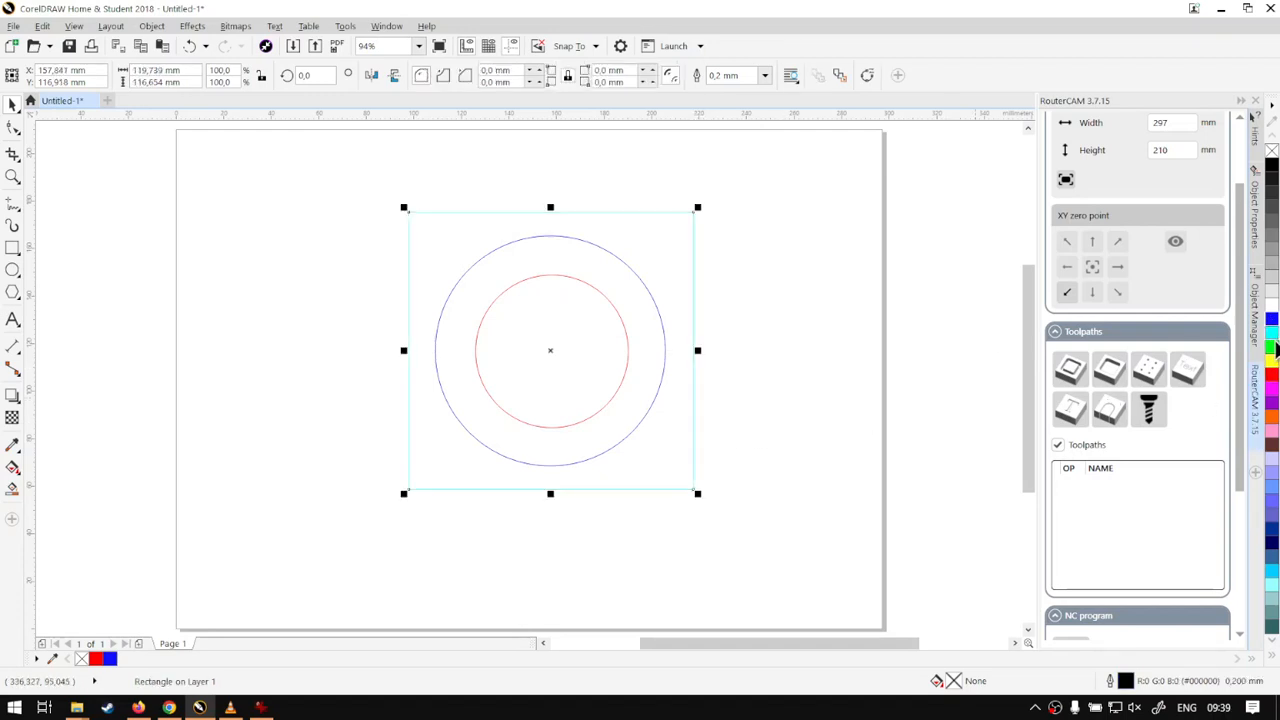
left_click(831, 408)
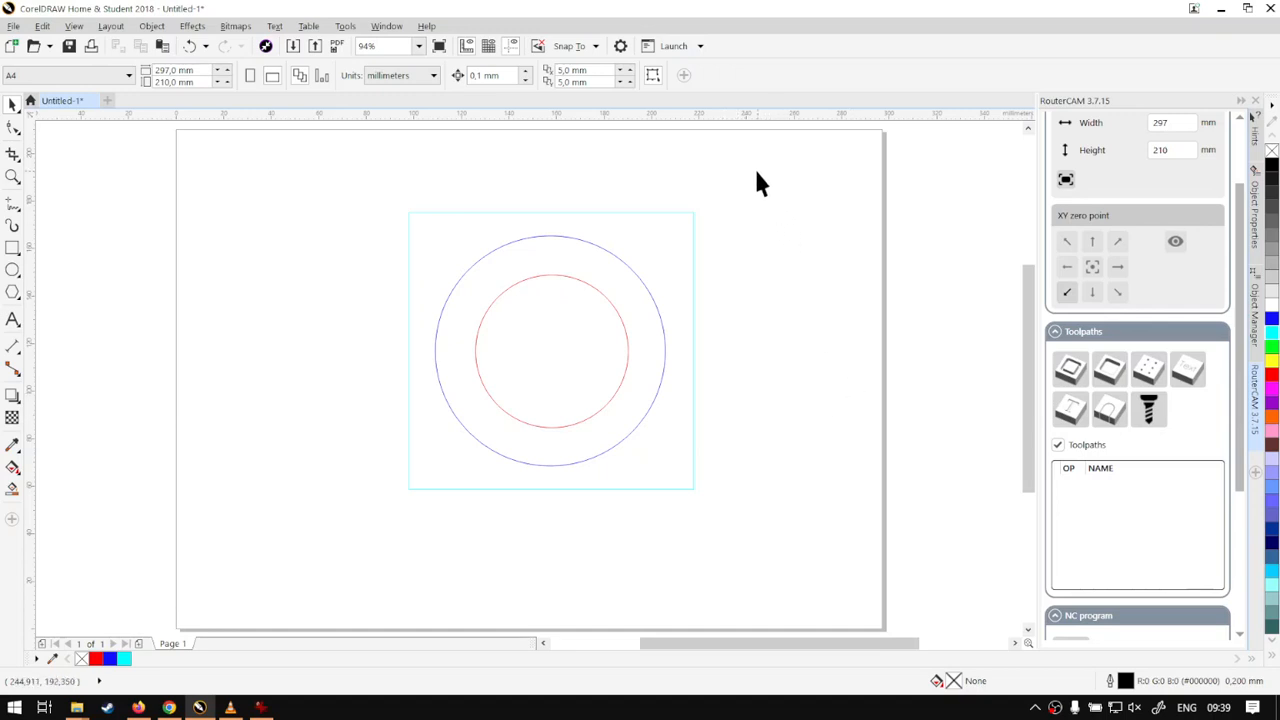
Step: Start a pocket milling toolpath on the red inner circle
left_click_drag(757, 172, 360, 512)
left_click(853, 360)
left_click(617, 388)
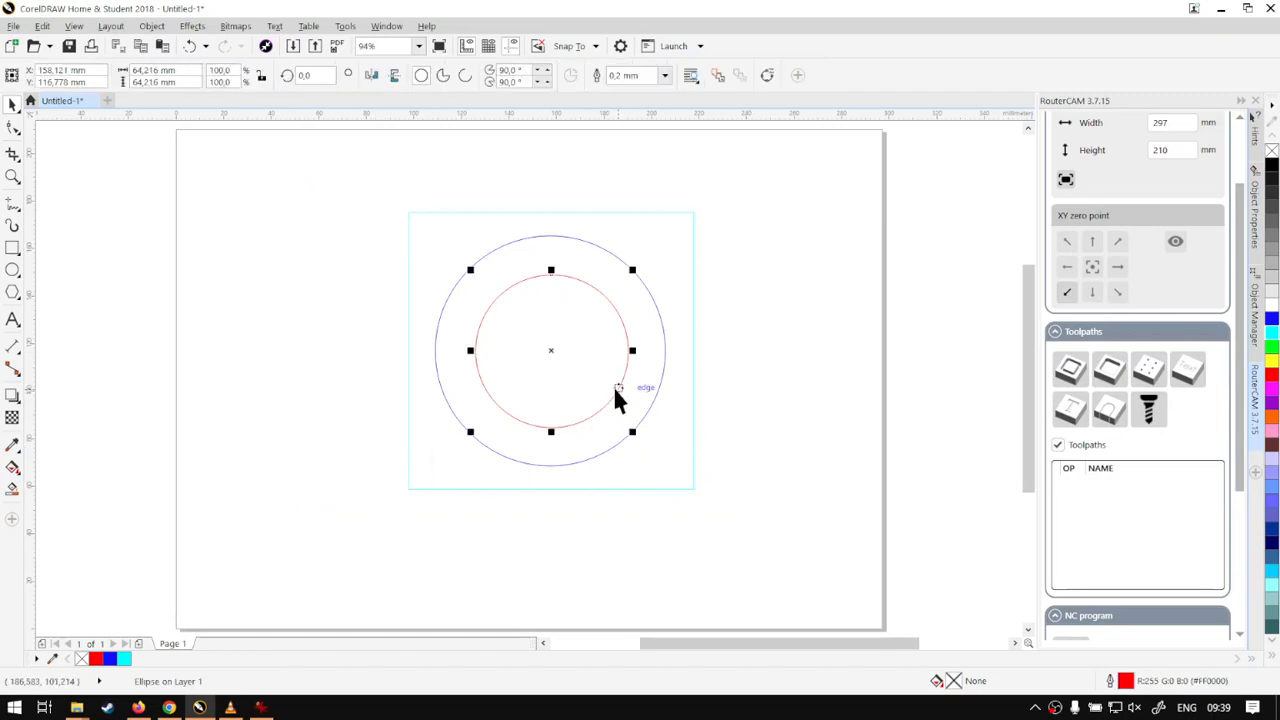
left_click(1109, 372)
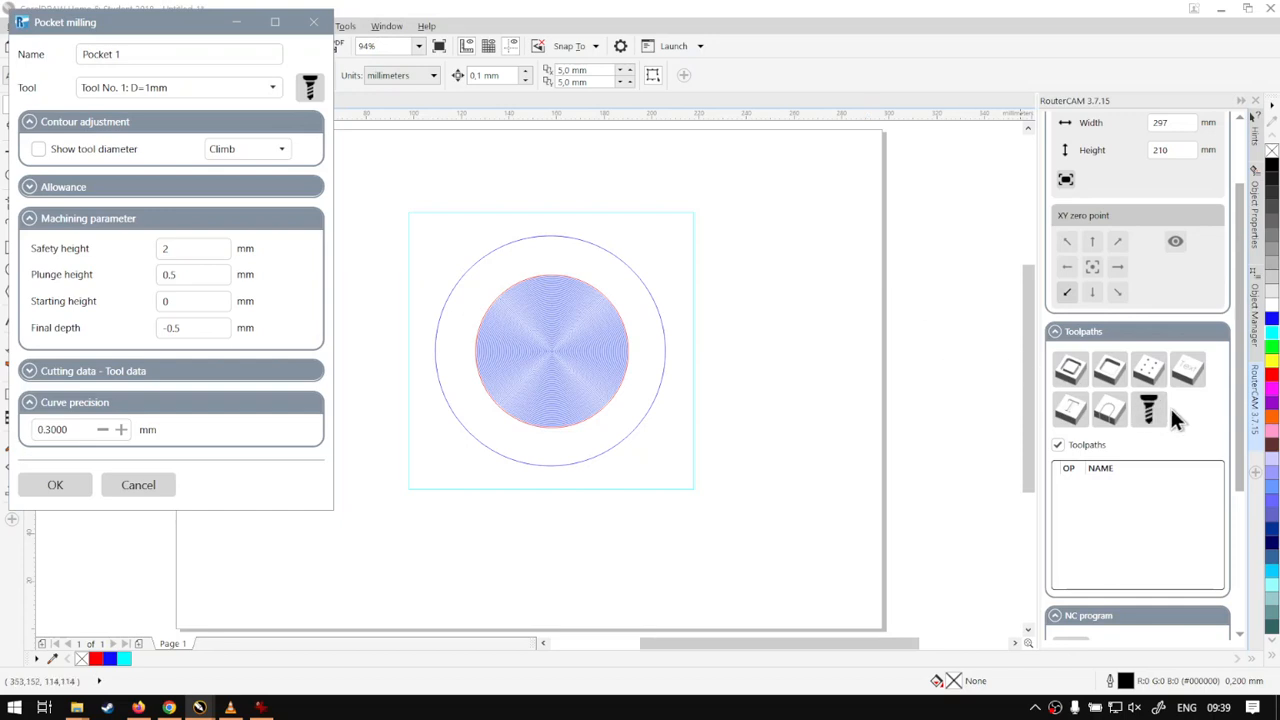
Step: Examine Tool No. 3: D=3mm in the tool list and save the list
left_click(316, 88)
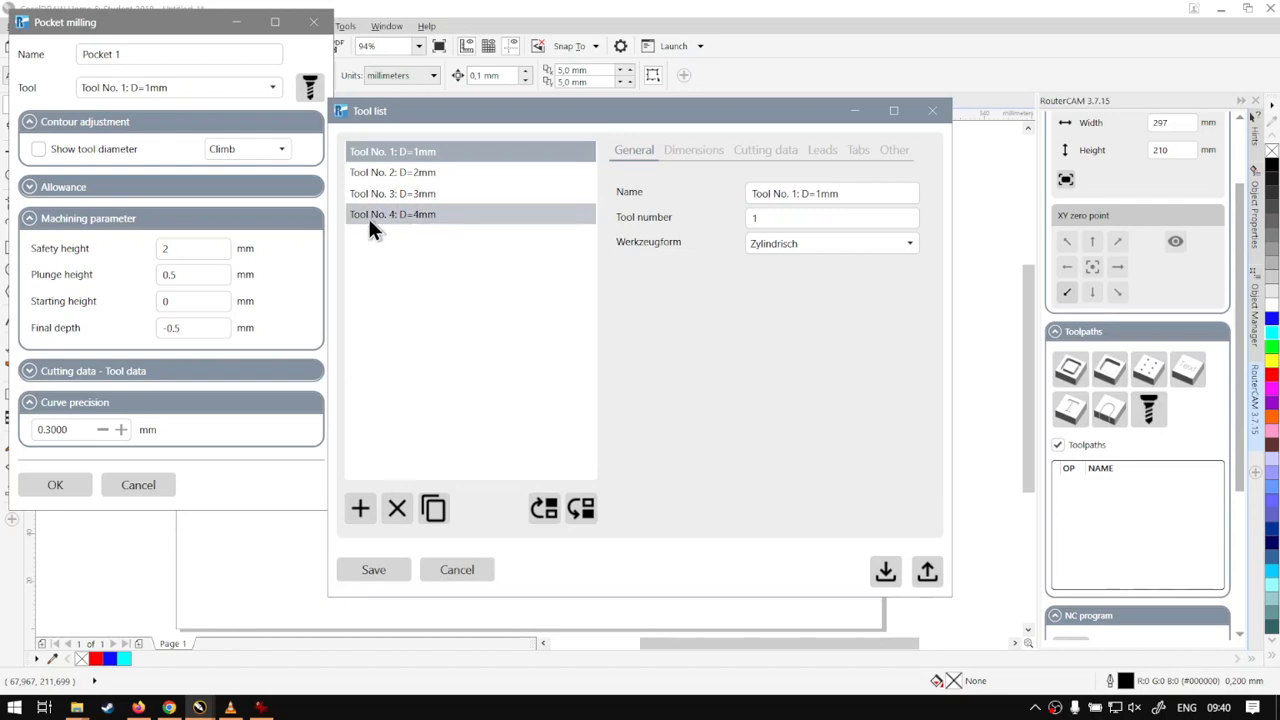
left_click(418, 198)
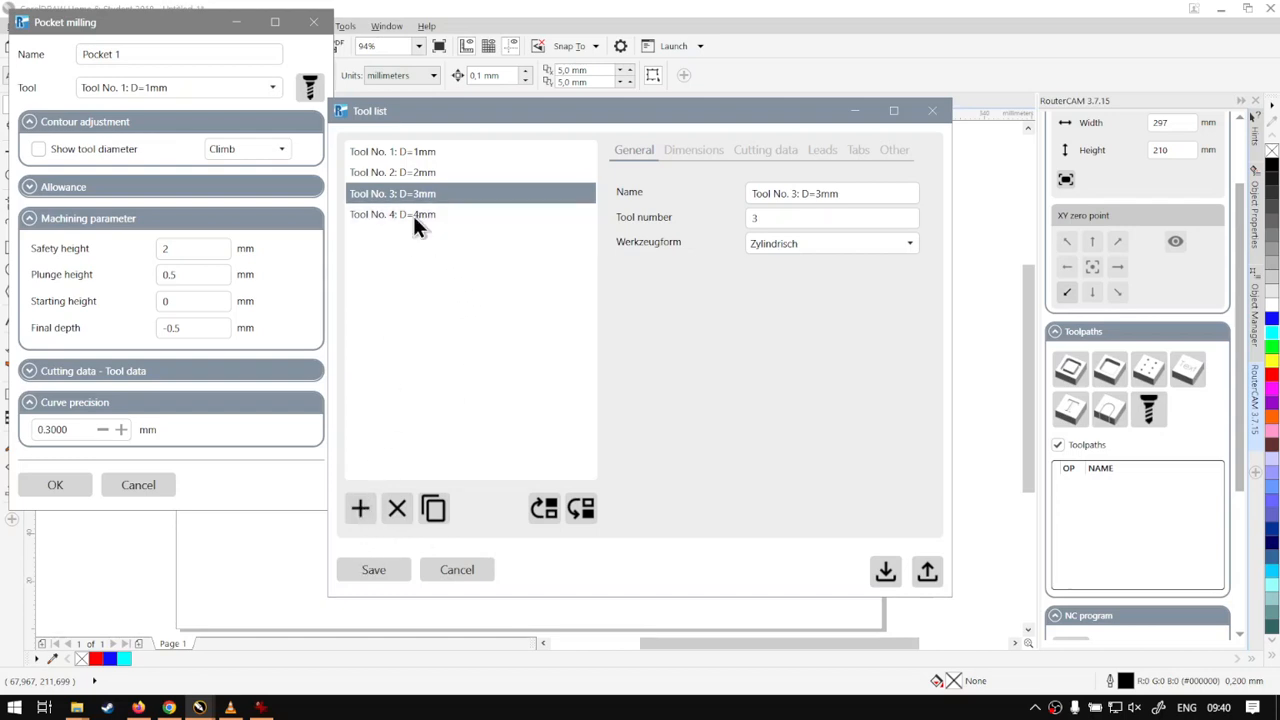
left_click(377, 570)
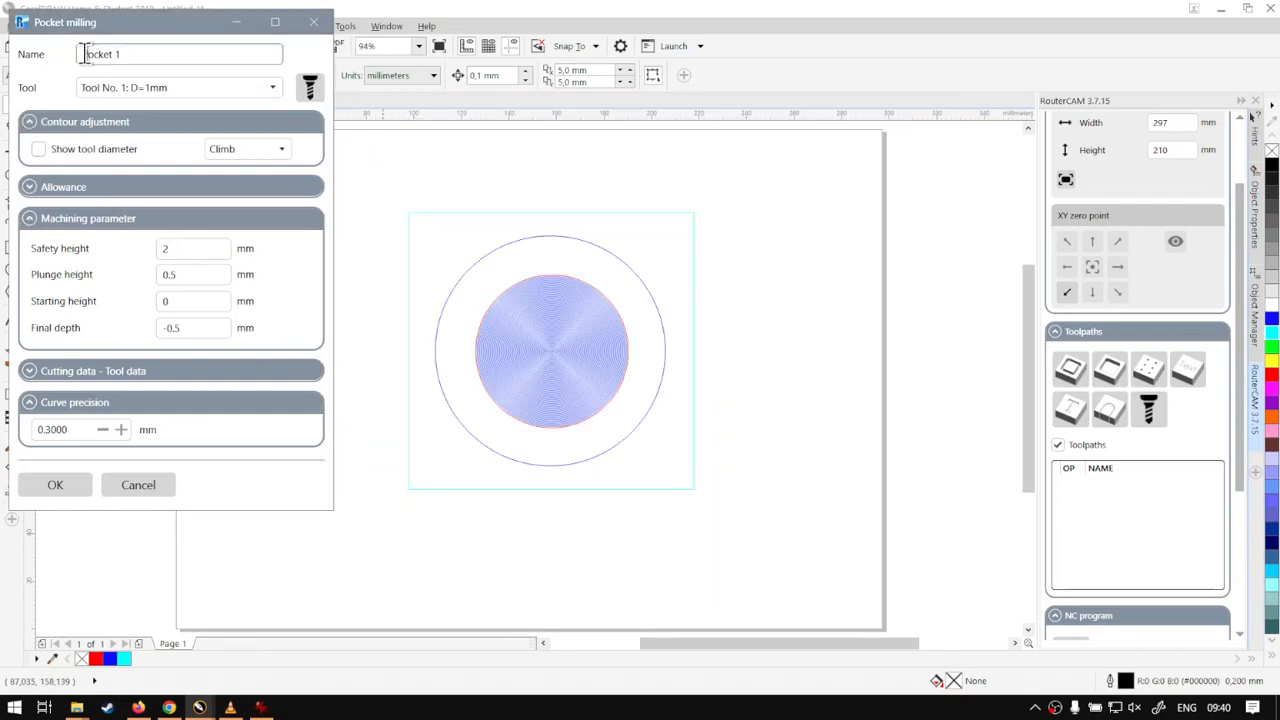
Step: Name the pocket milling toolpath Pocket 3 and create it
left_click_drag(156, 53, 57, 52)
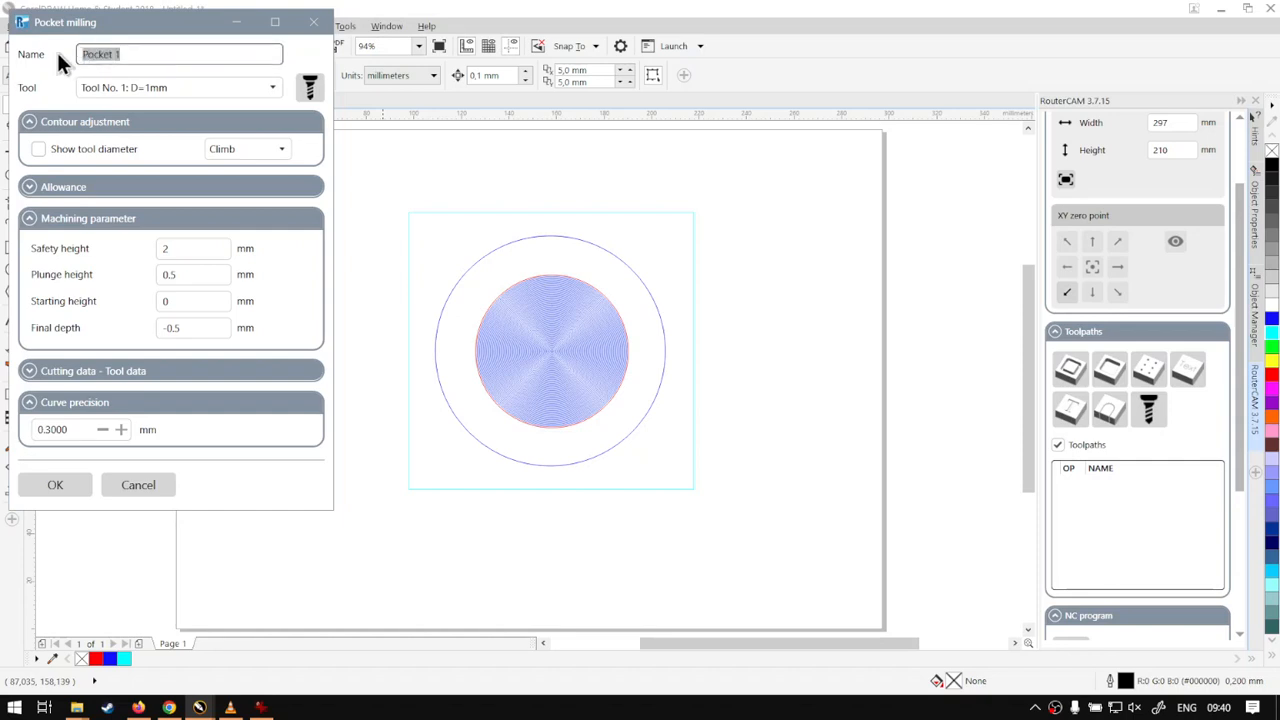
left_click(194, 56)
type("3")
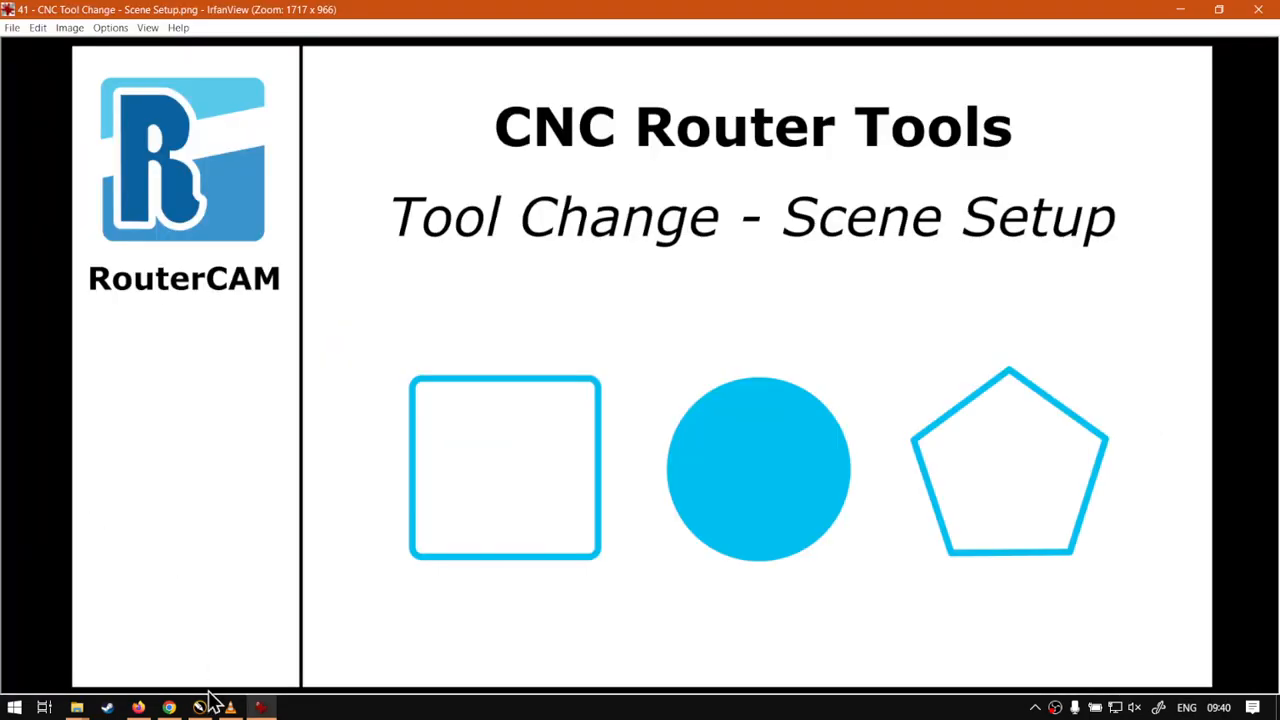
Step: Switch back to CorelDRAW and create a contour milling toolpath on the blue outer circle using Tool No. 2: D=2mm
left_click(199, 707)
left_click(650, 363)
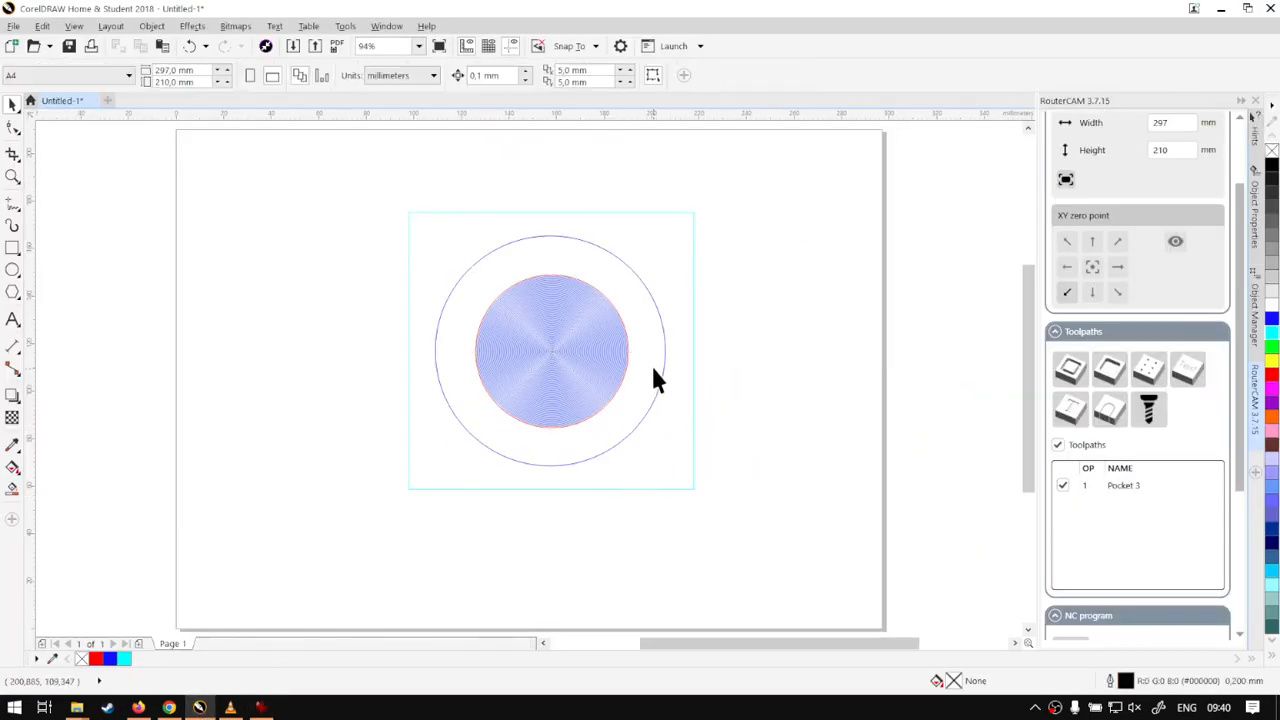
left_click(663, 363)
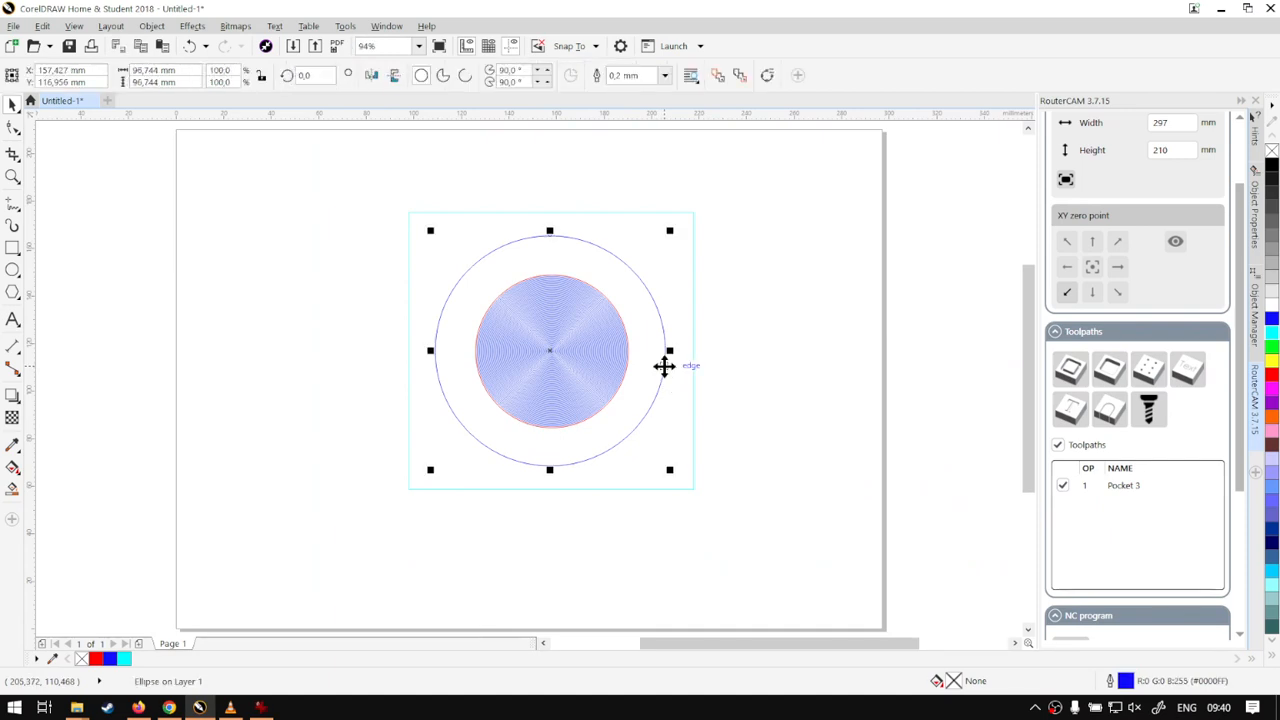
left_click(1067, 372)
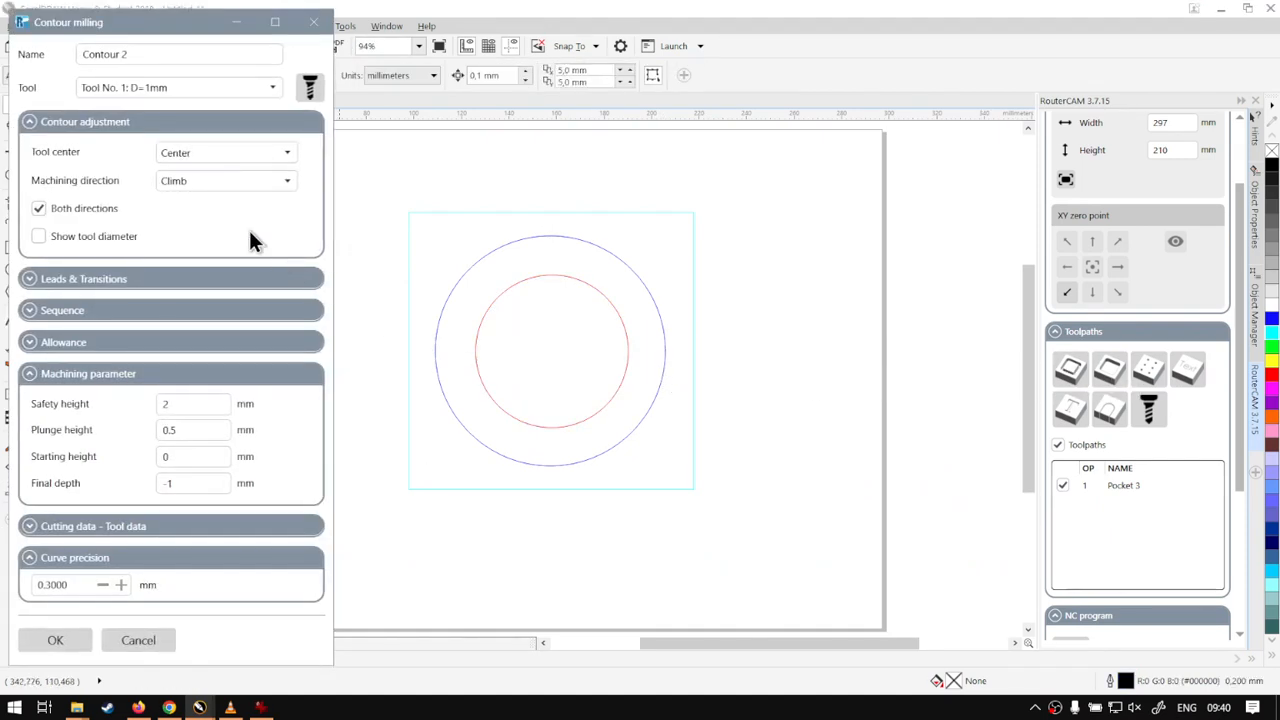
left_click(209, 90)
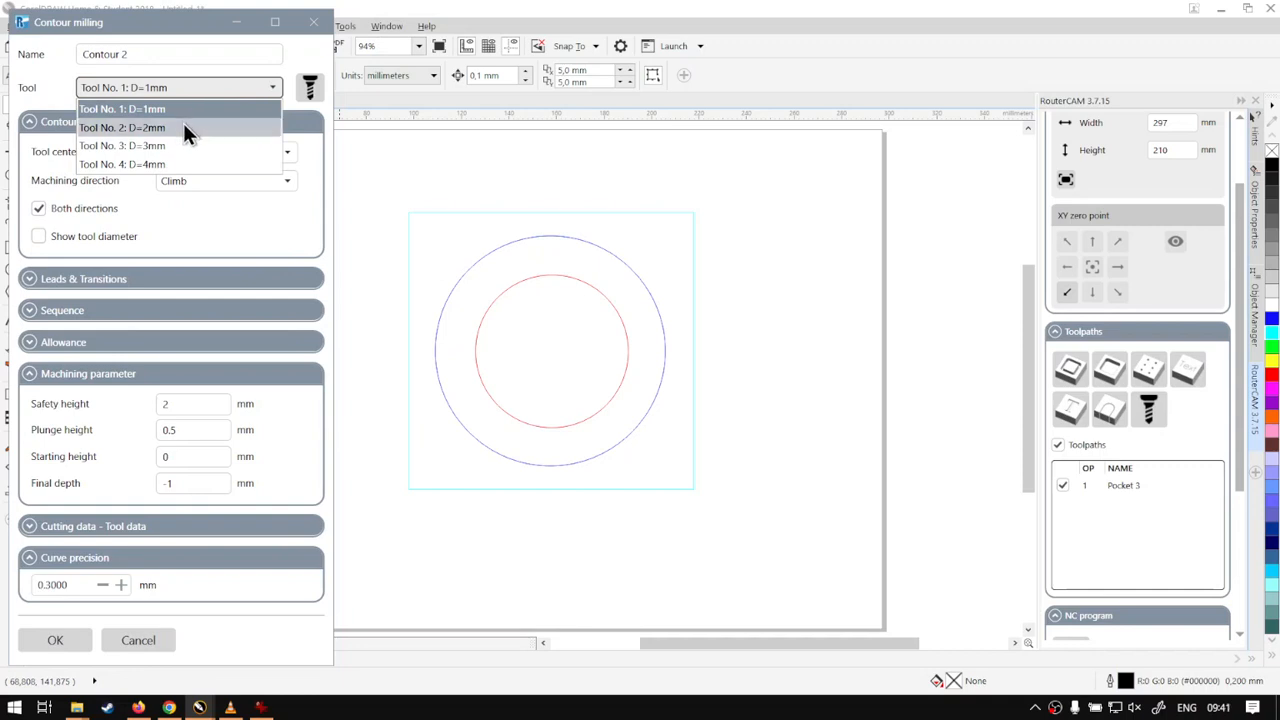
left_click(183, 125)
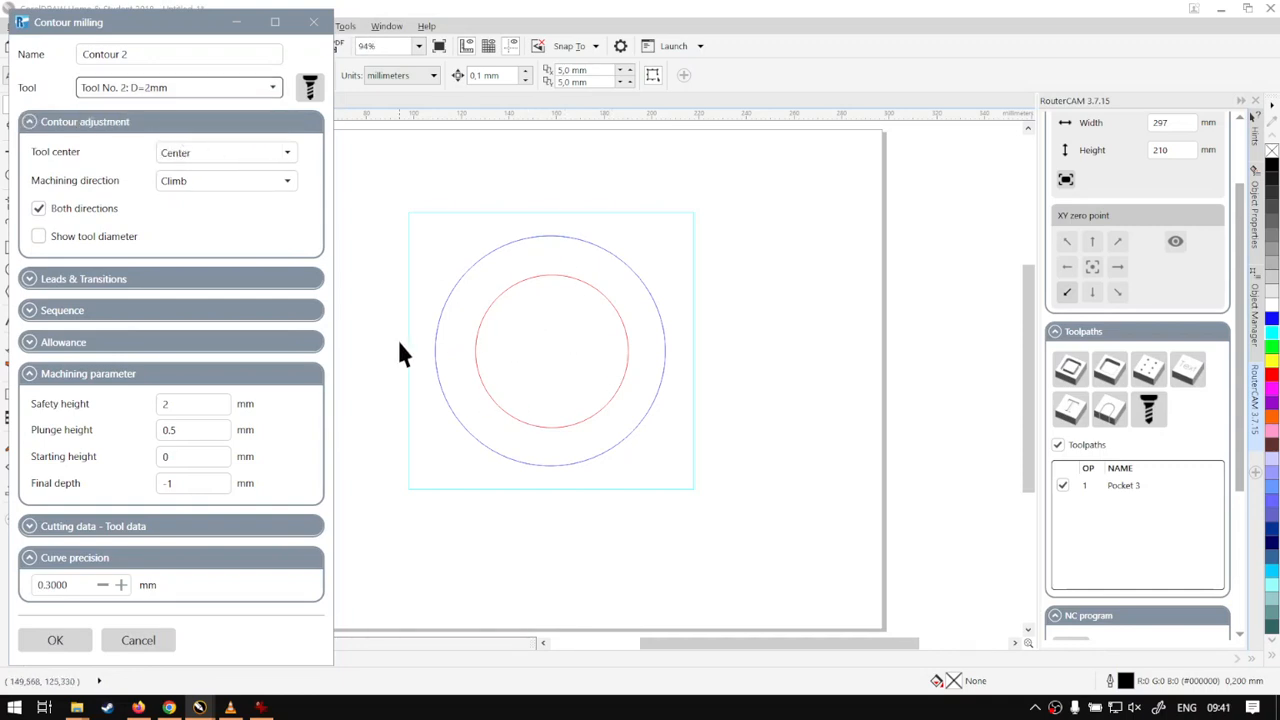
left_click(55, 640)
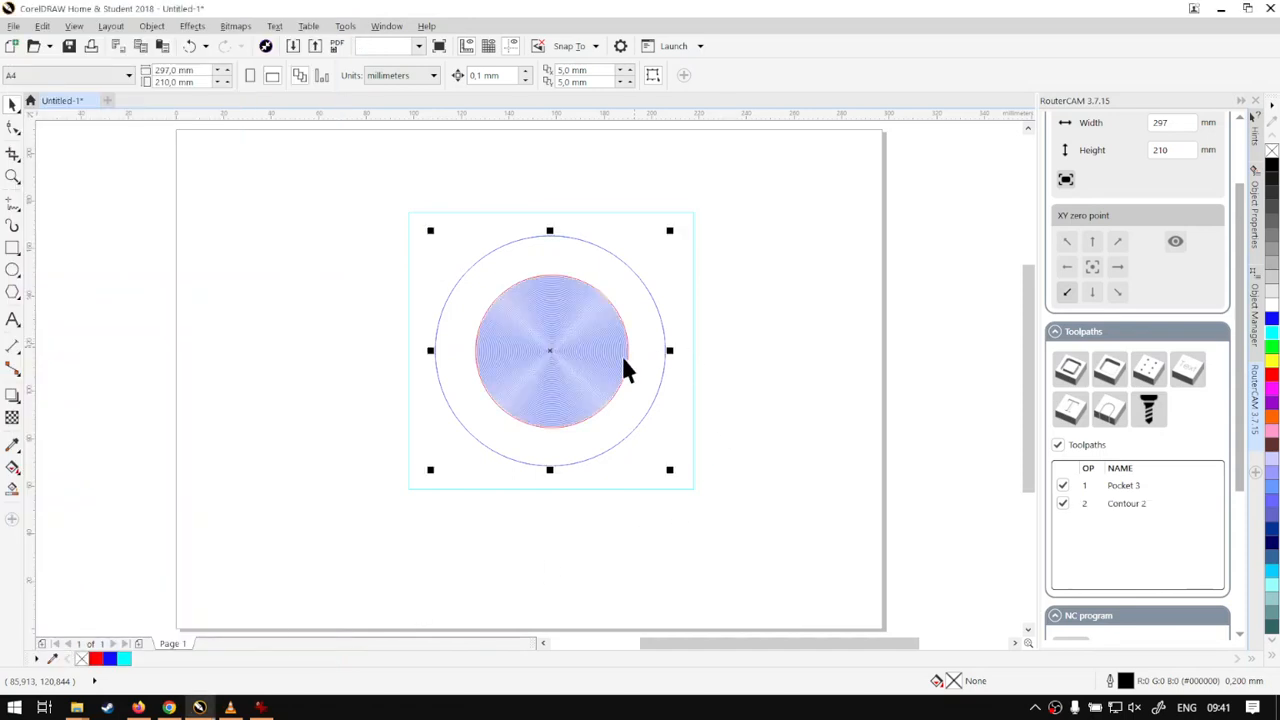
Step: Create a laser/plasma/water contour cutting toolpath on the cyan rectangle with the default settings
left_click(693, 395)
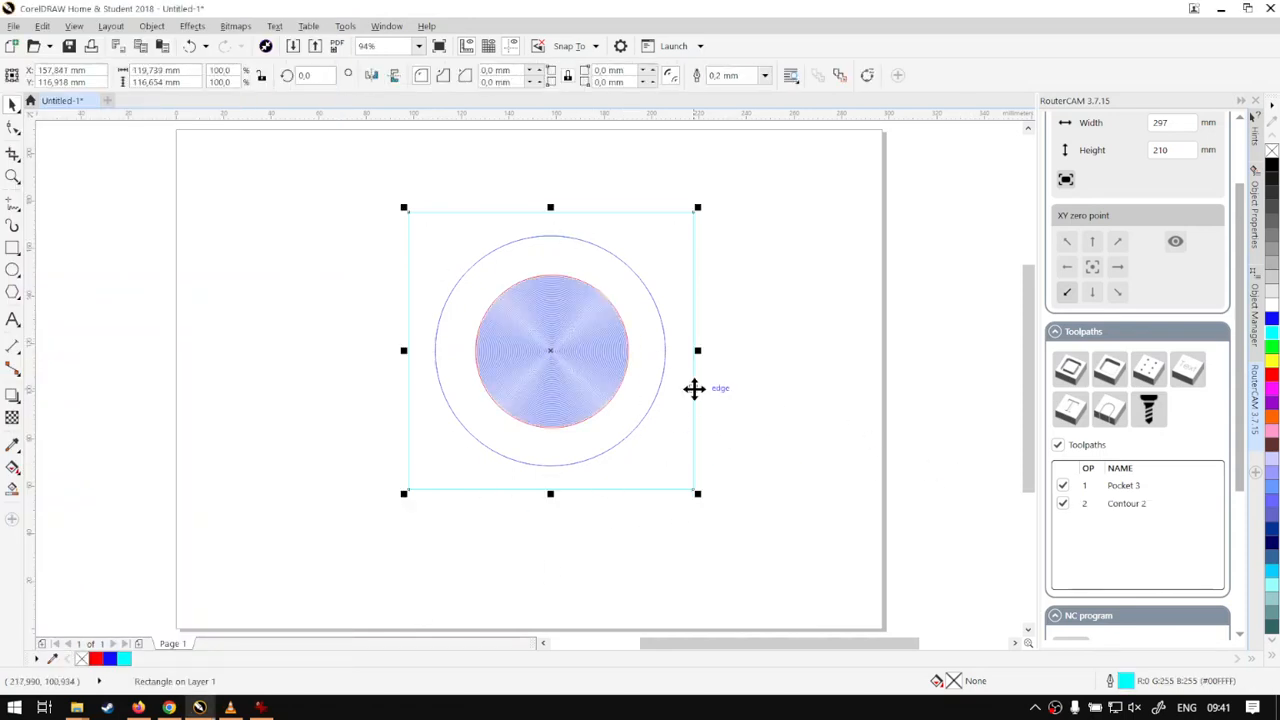
left_click(1116, 414)
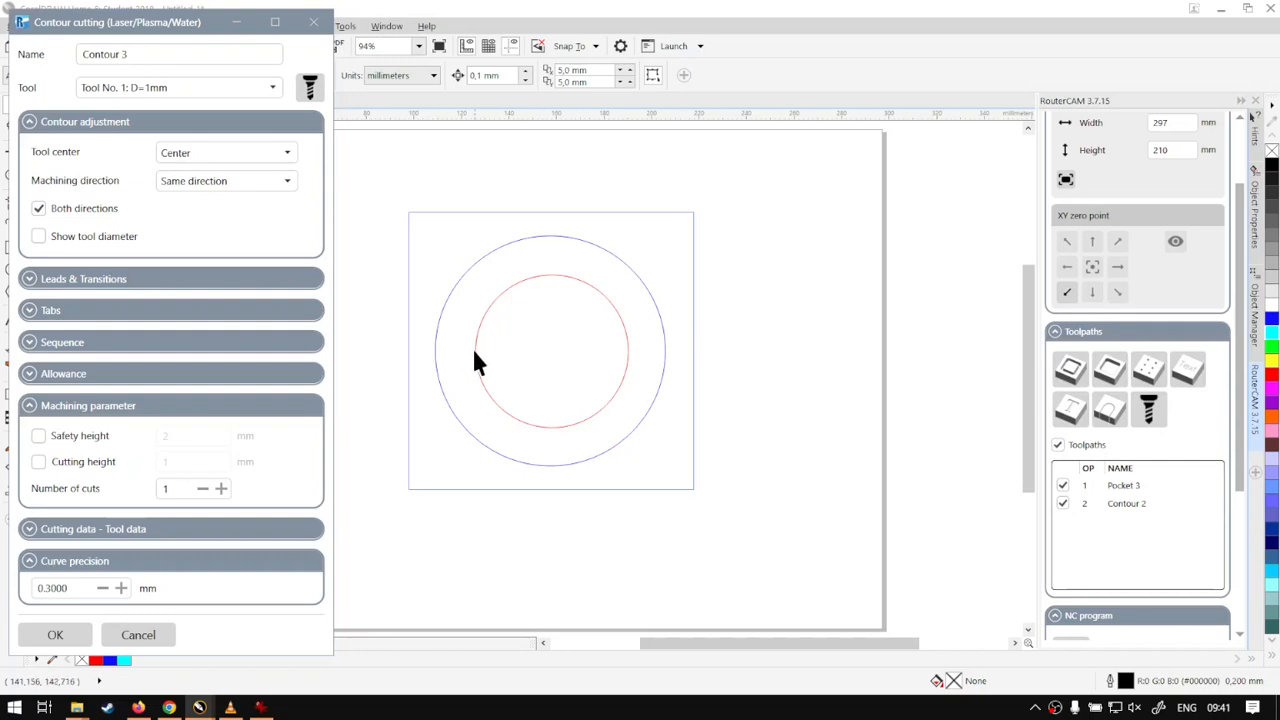
left_click(47, 639)
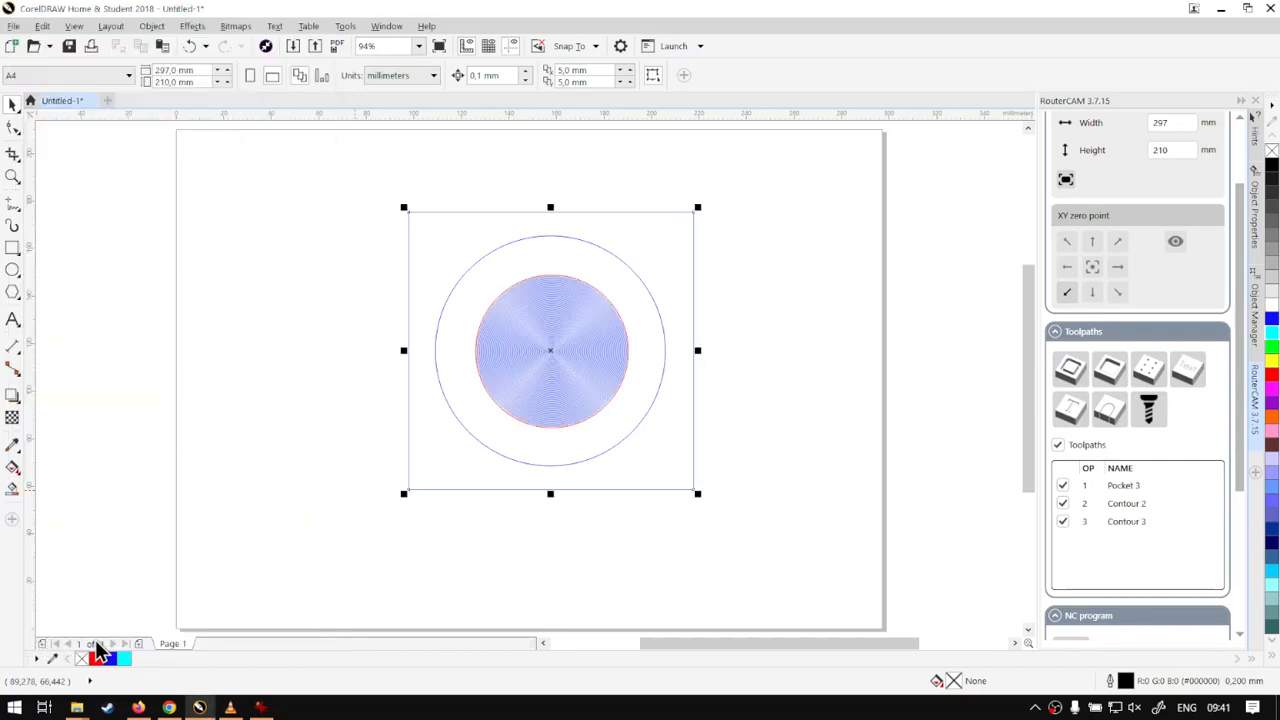
Step: Highlight the created toolpaths in the list and reopen Pocket 3 for editing to re-enter its name
left_click(1137, 527)
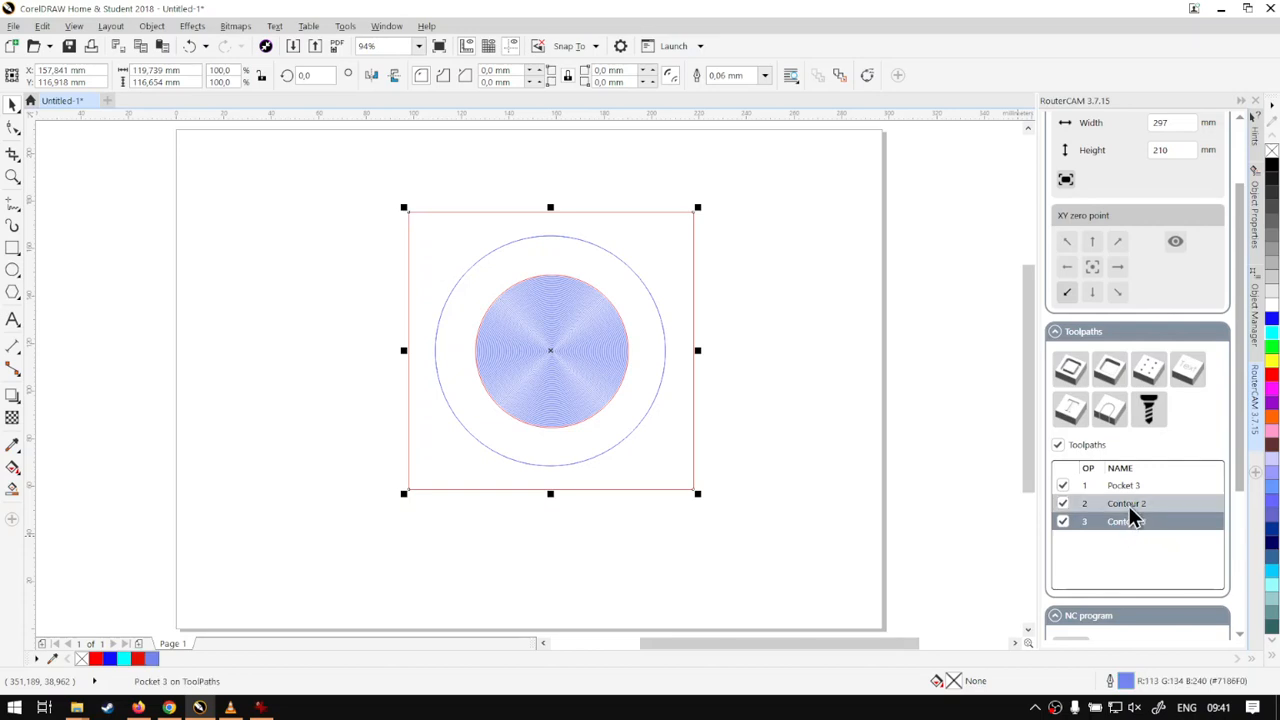
left_click(1128, 502)
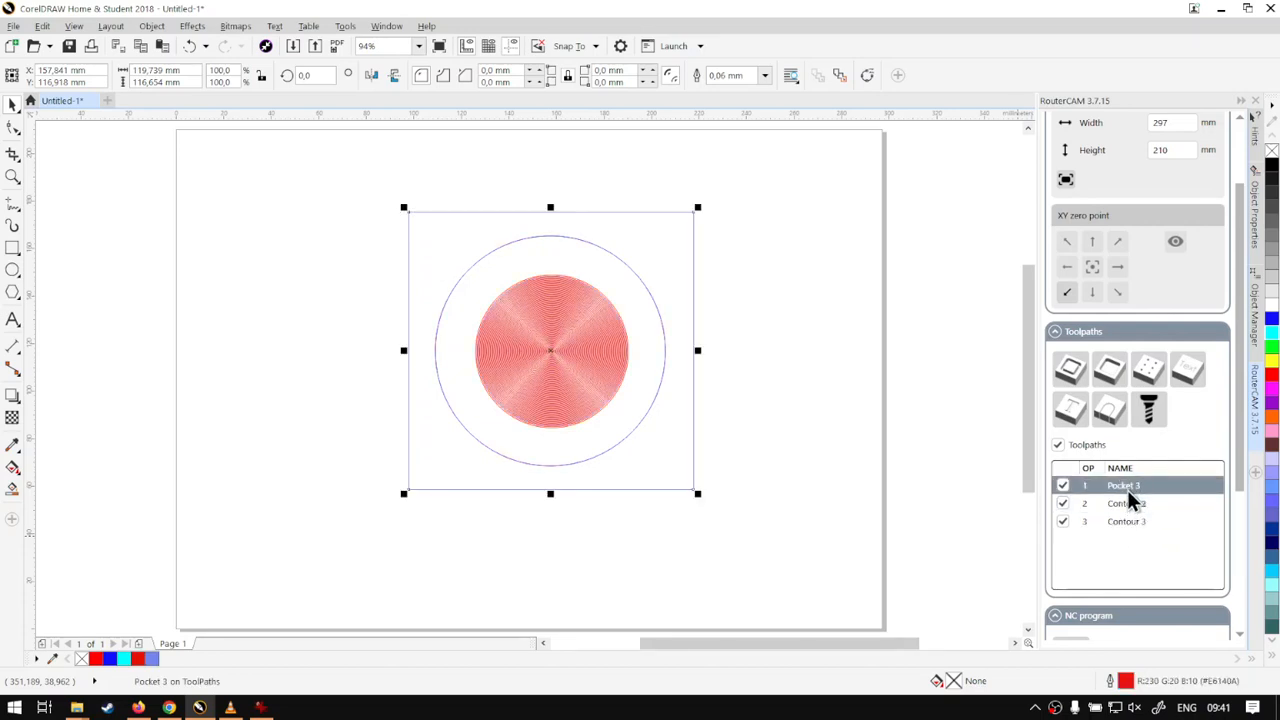
right_click(1137, 495)
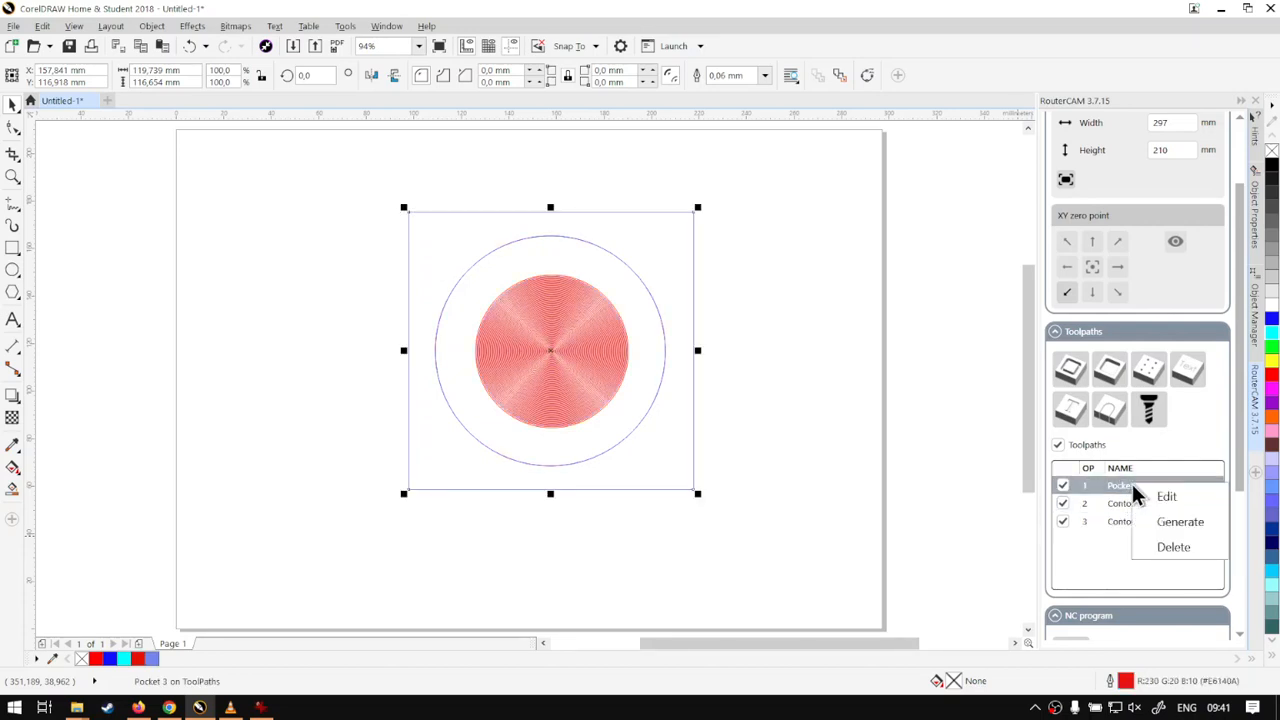
left_click(1178, 498)
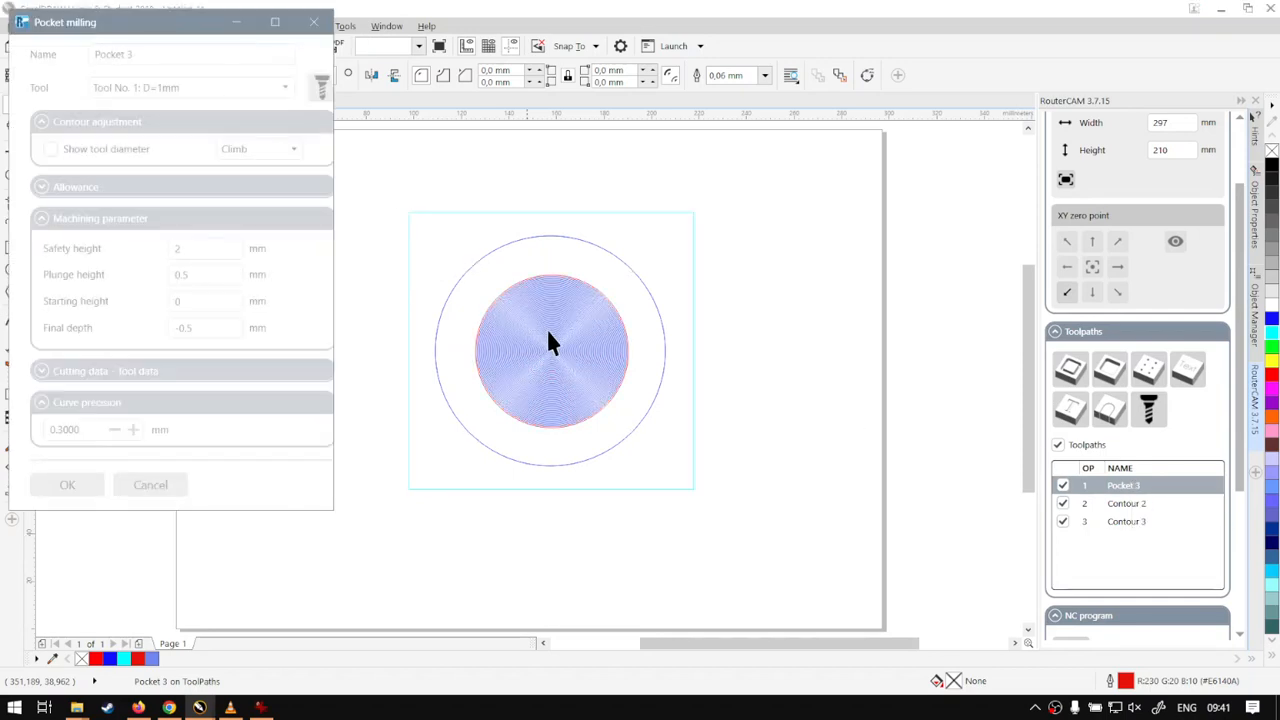
left_click(135, 53)
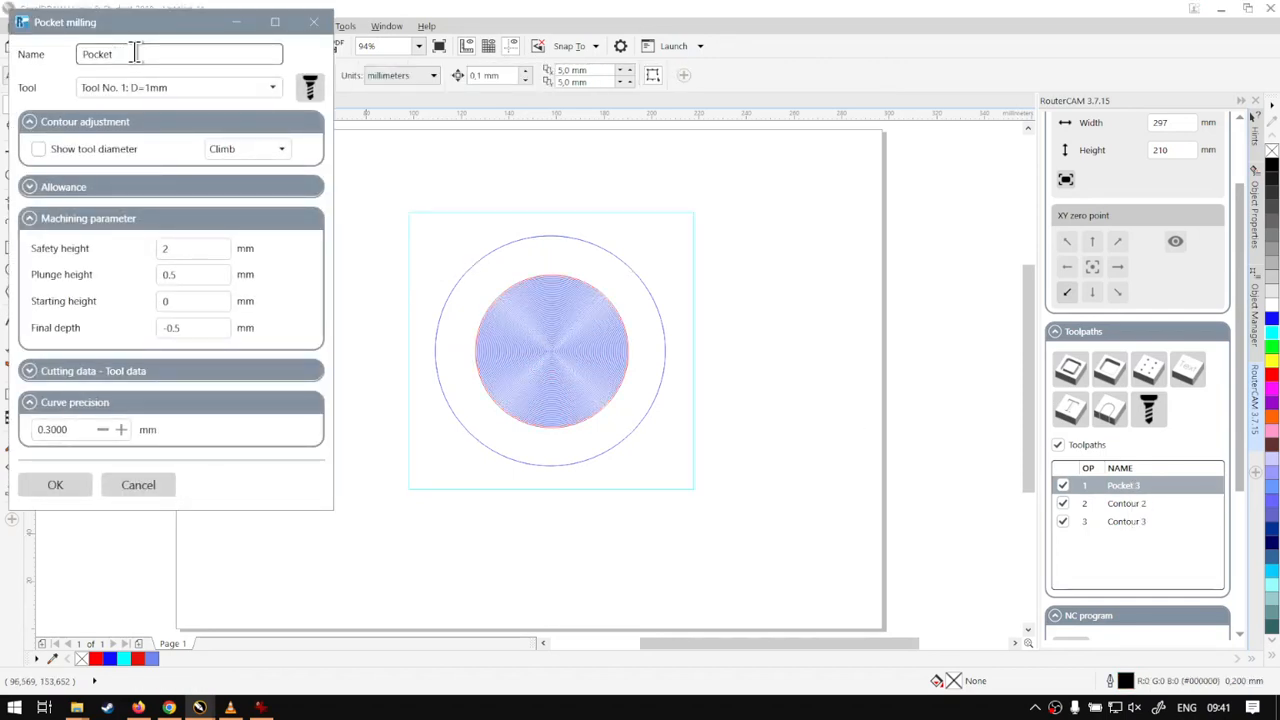
left_click(89, 484)
left_click(1135, 522)
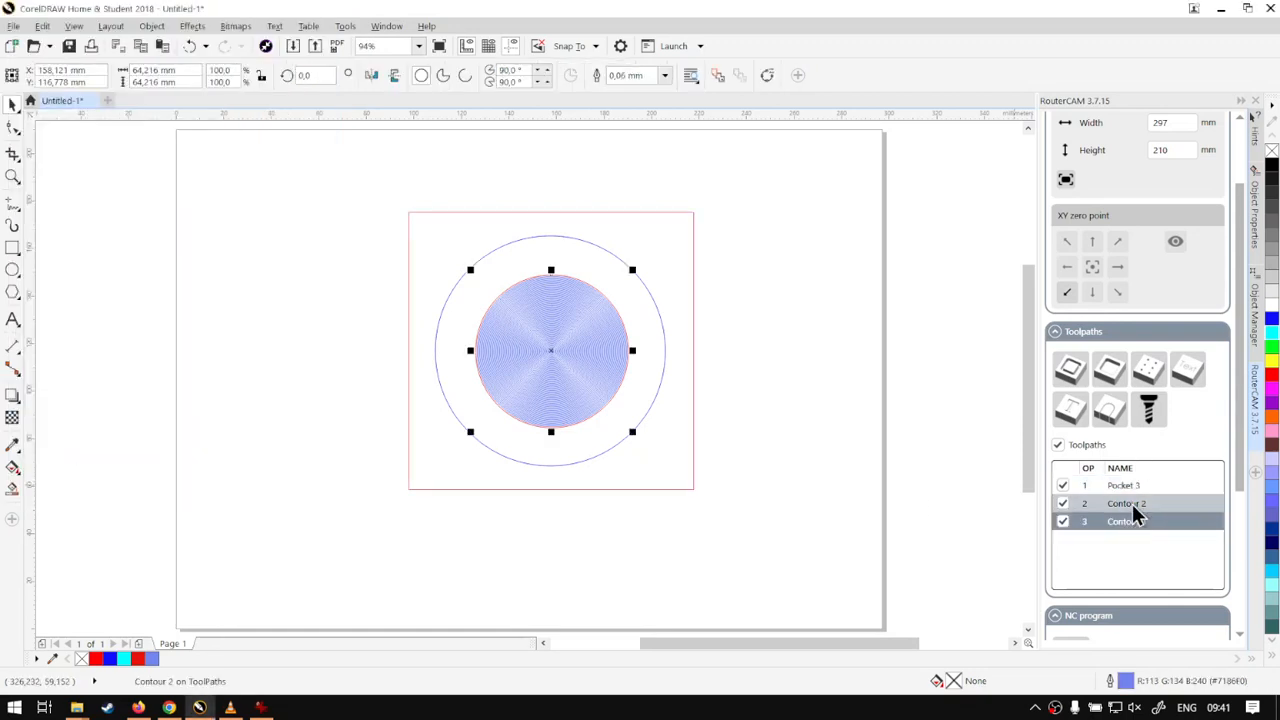
Step: Rename the outer rectangle's contour cutting toolpath, third in the list, to Contour 1
left_click(1130, 503)
left_click(1132, 522)
left_click(712, 455)
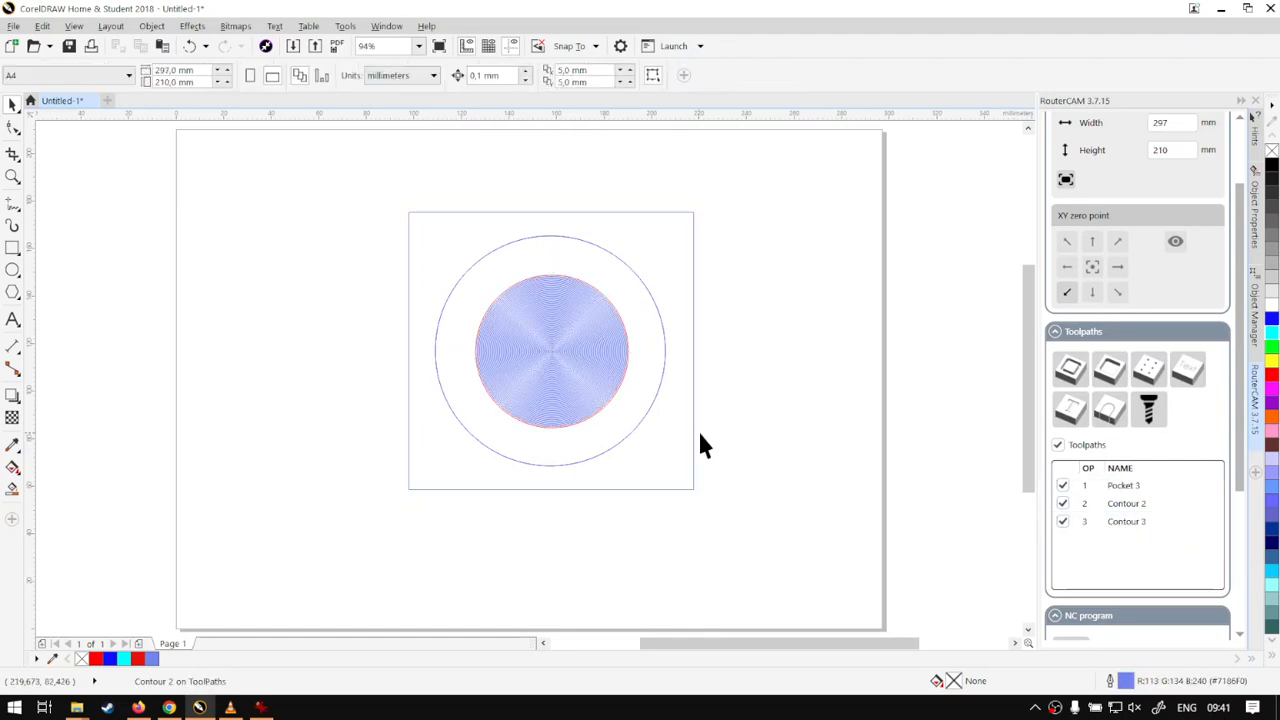
left_click(1152, 522)
right_click(1149, 522)
left_click(1183, 533)
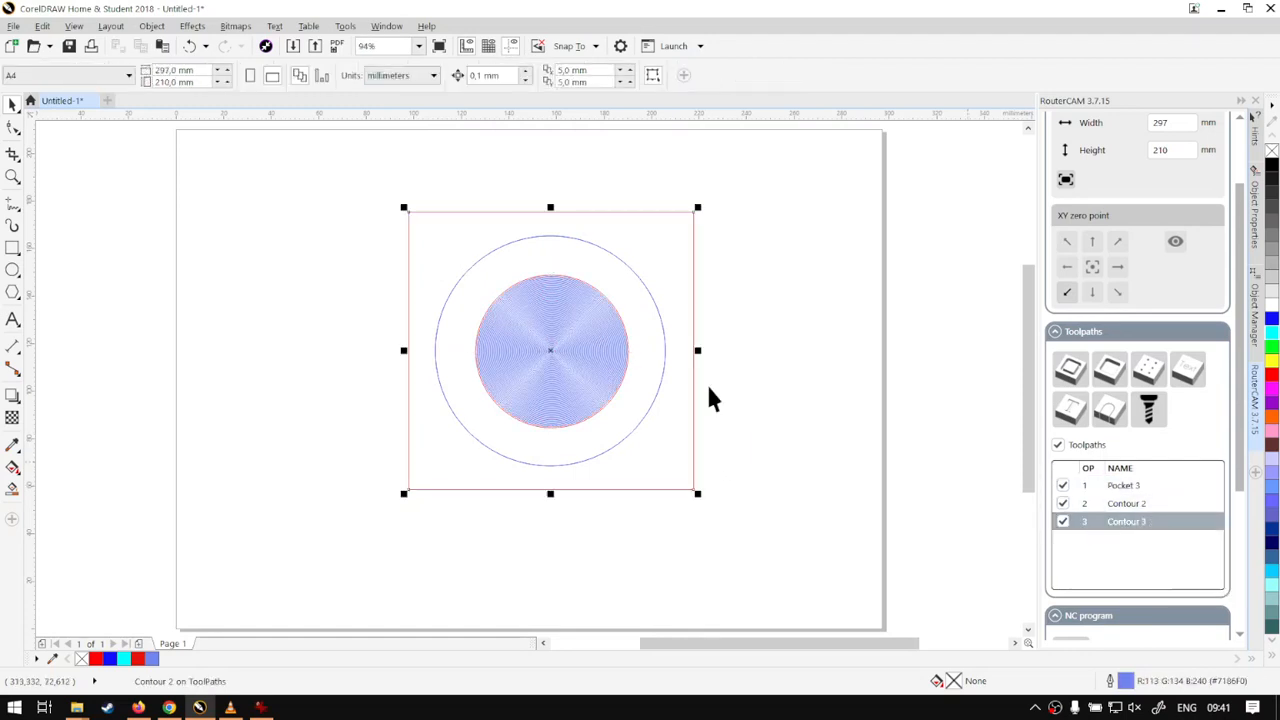
left_click(145, 55)
key("BackSpace")
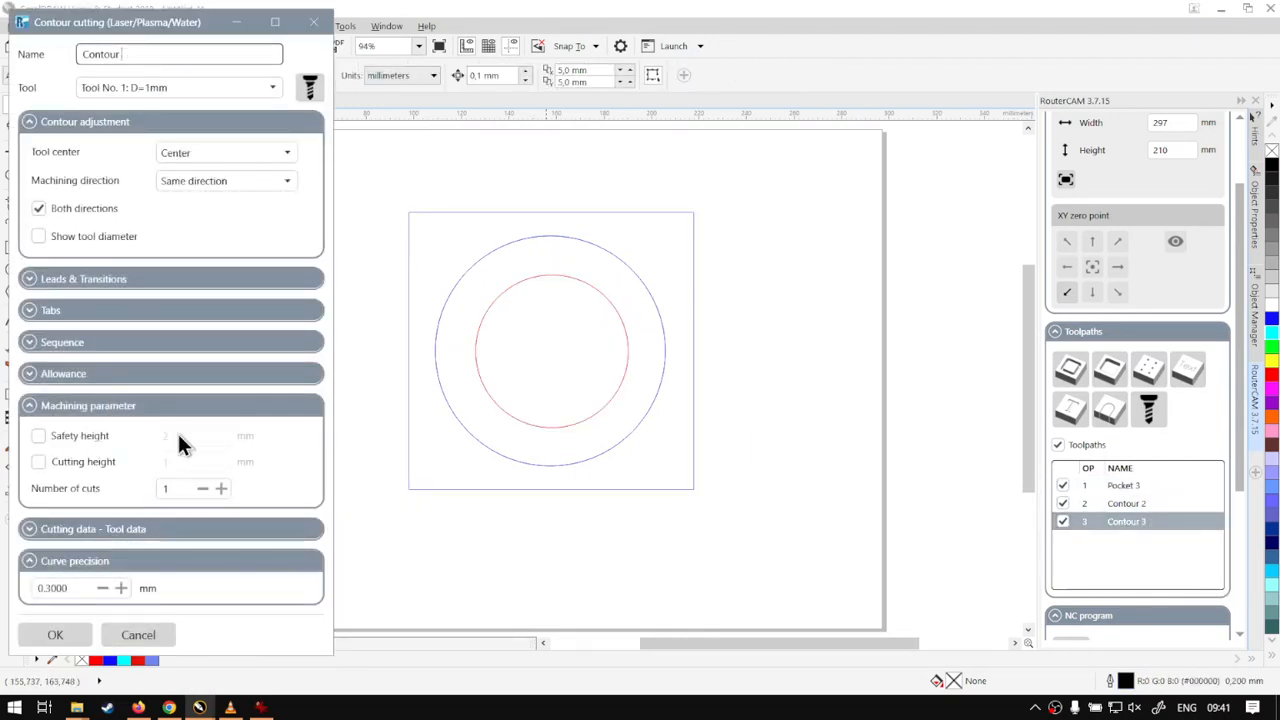
type("1")
left_click(60, 635)
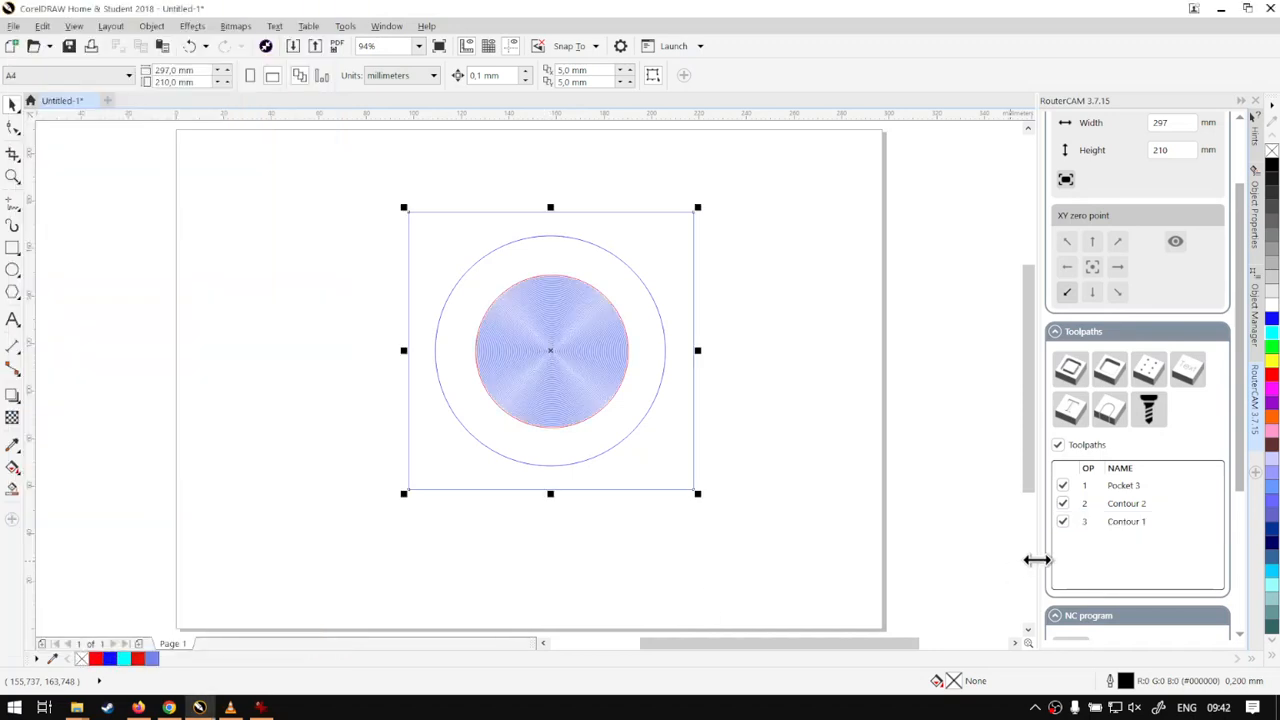
Step: Highlight Pocket 3, Contour 2 and Contour 1 in turn and examine their tool and cutting details, magnifying the toolpath list temporarily
left_click(1127, 522)
left_click(1132, 488)
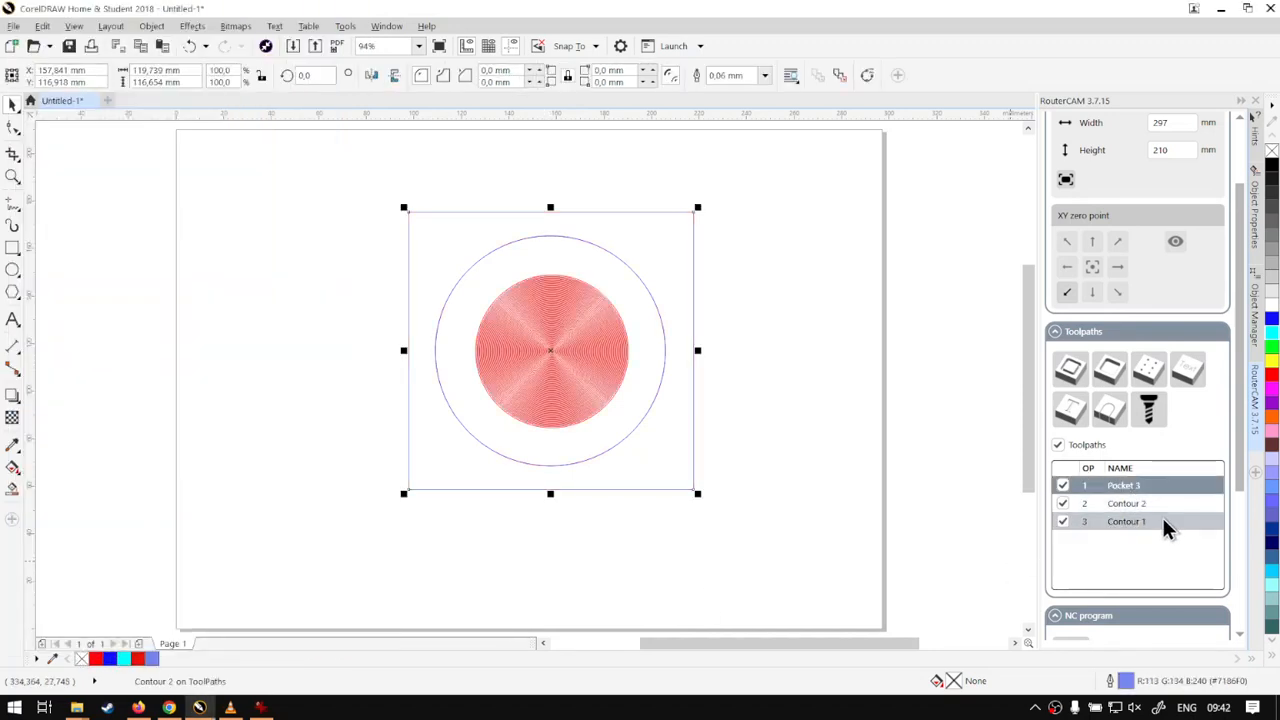
left_click(1148, 510)
left_click(1147, 522)
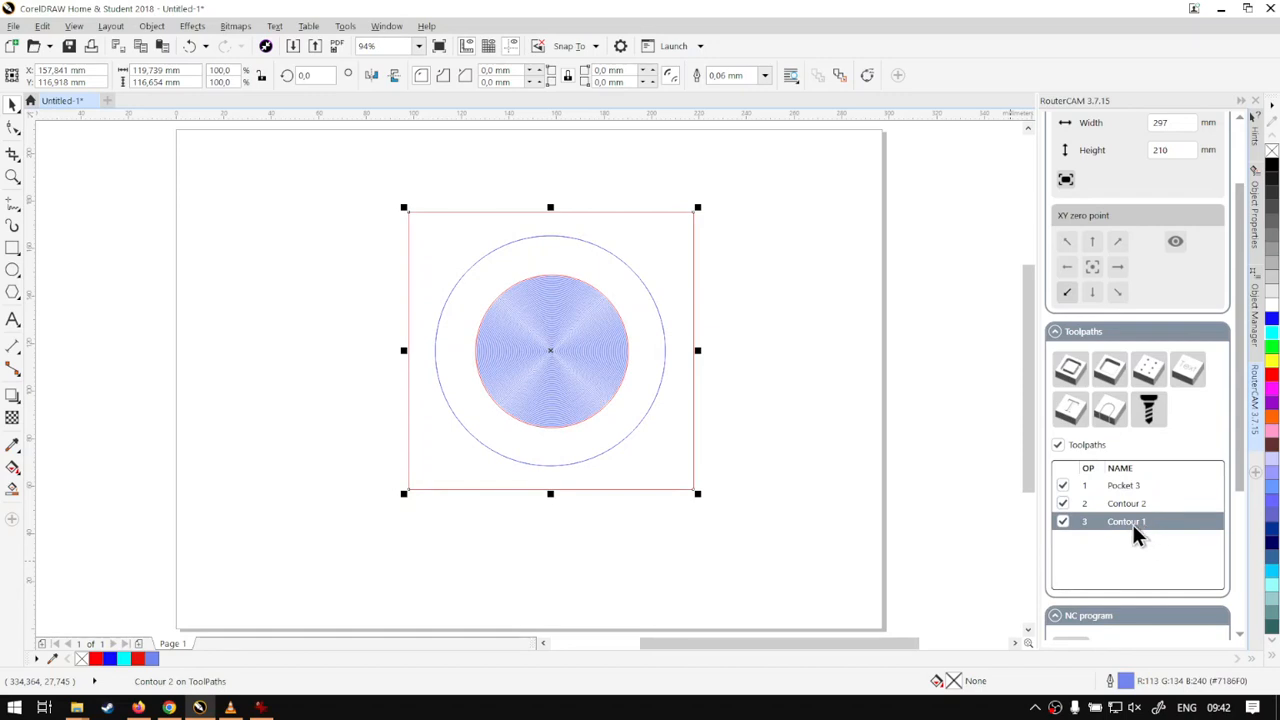
mouse_move(1135, 491)
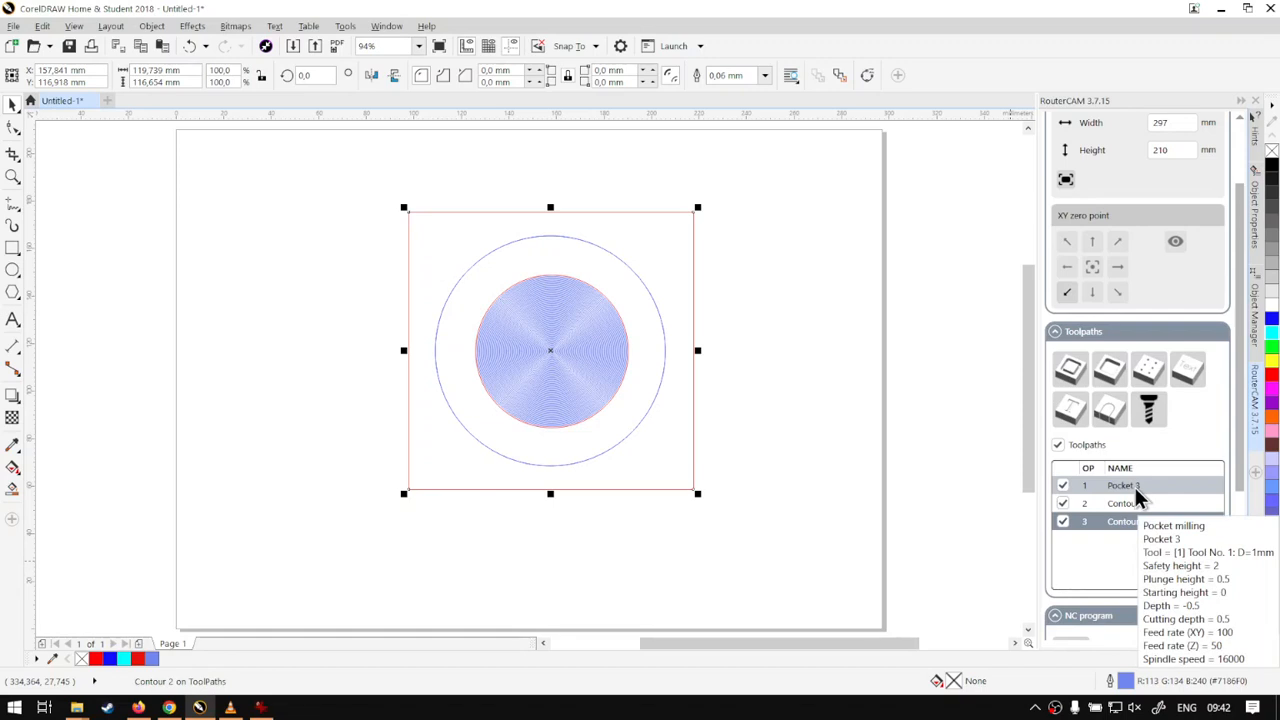
key("super+plus")
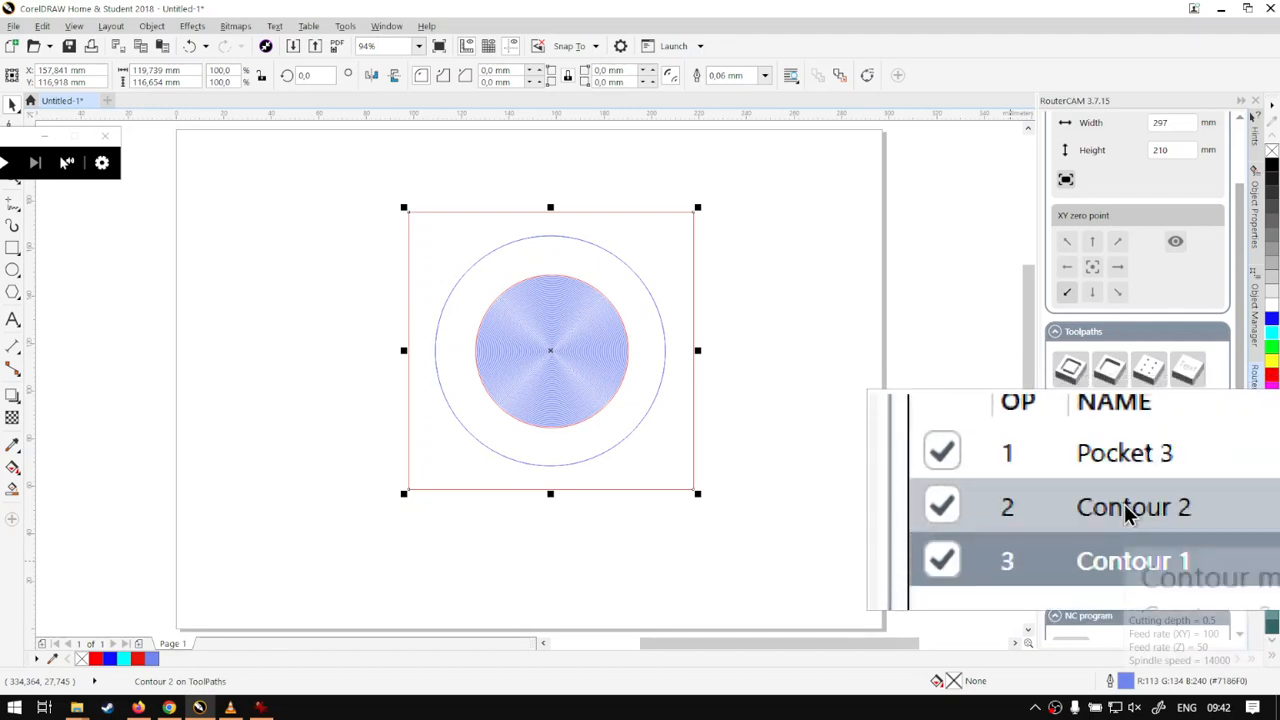
key("super+Escape")
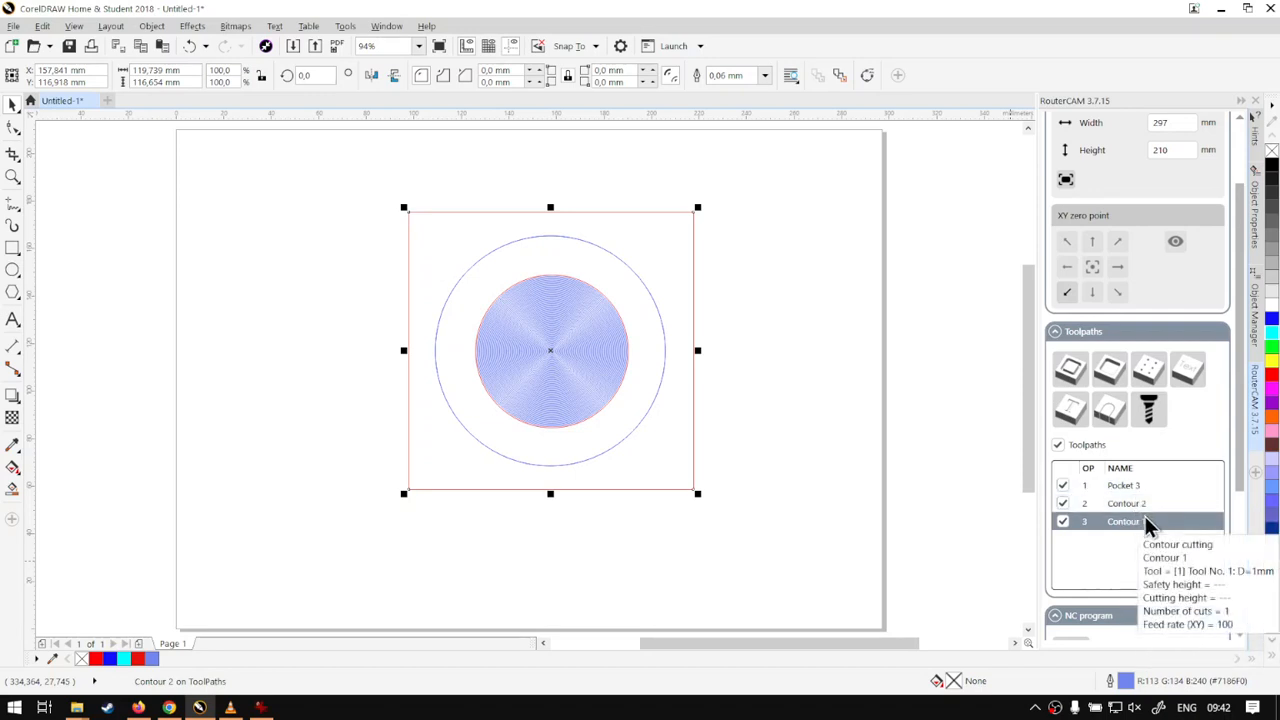
Step: Switch to Chrome to view the softwaretraining.co.za home page
mouse_move(1238, 466)
left_mouse_down()
mouse_move(1240, 514)
mouse_move(1240, 471)
left_mouse_up()
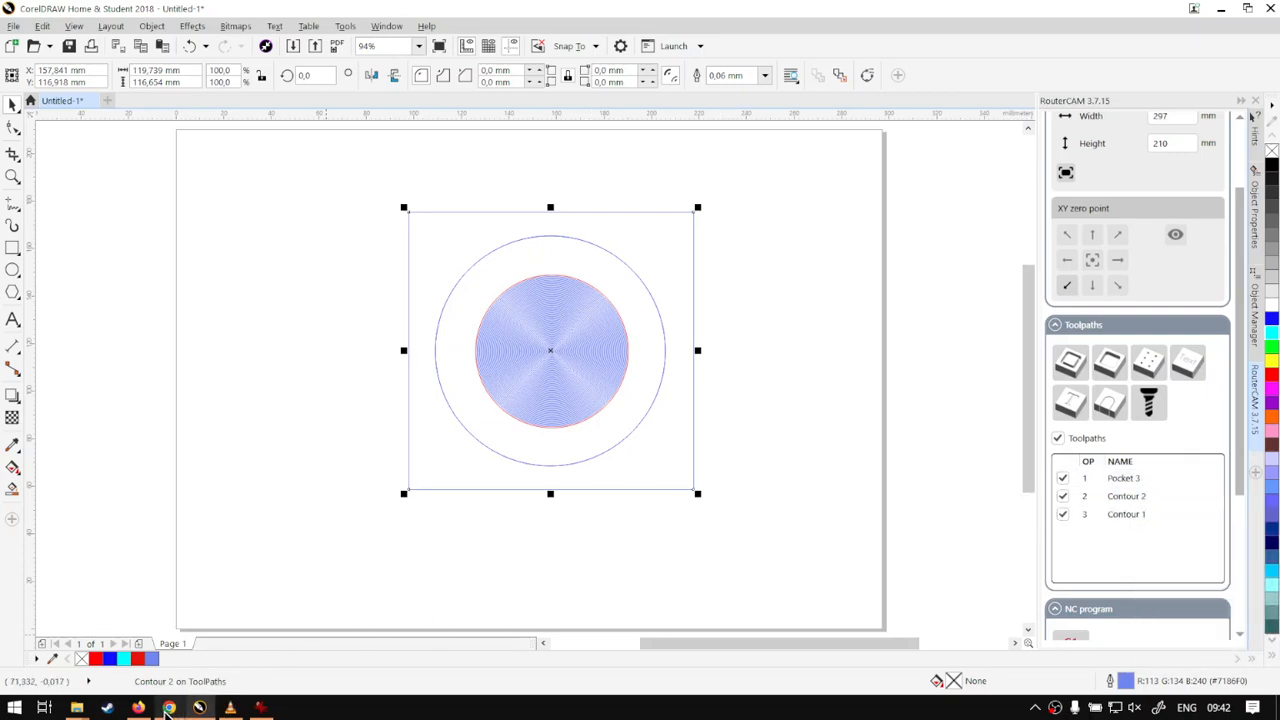
left_click(169, 708)
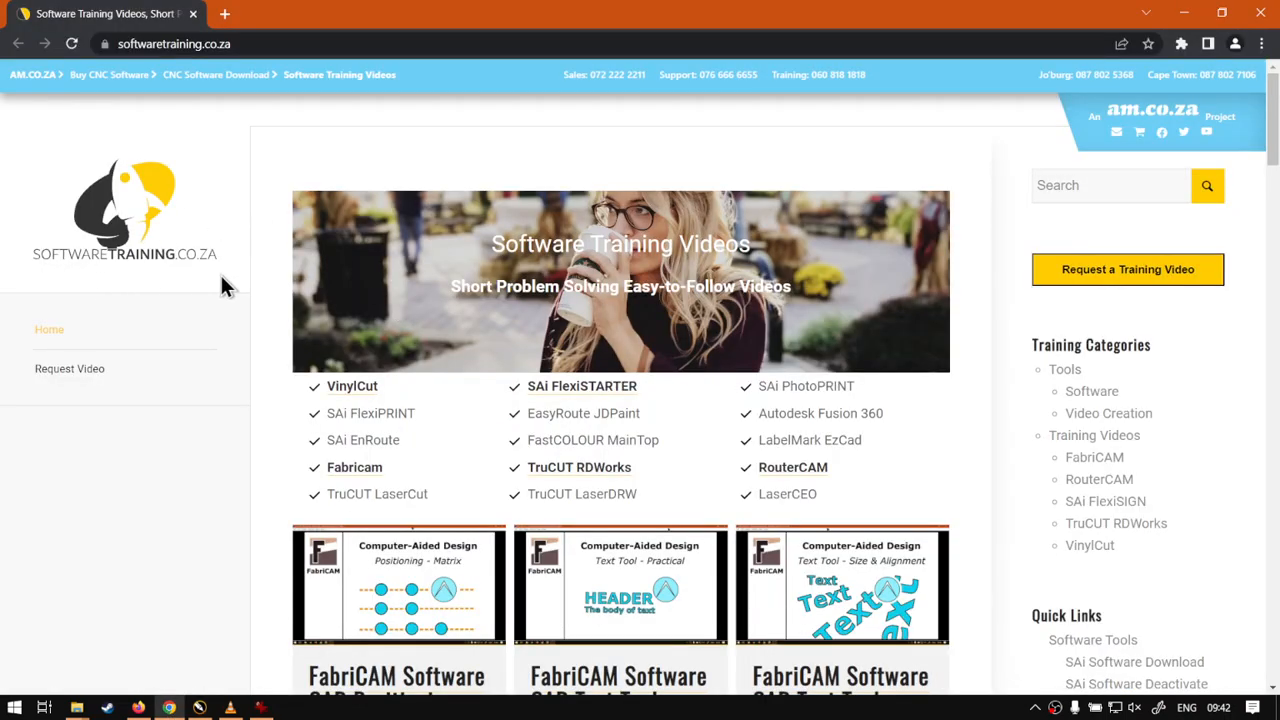